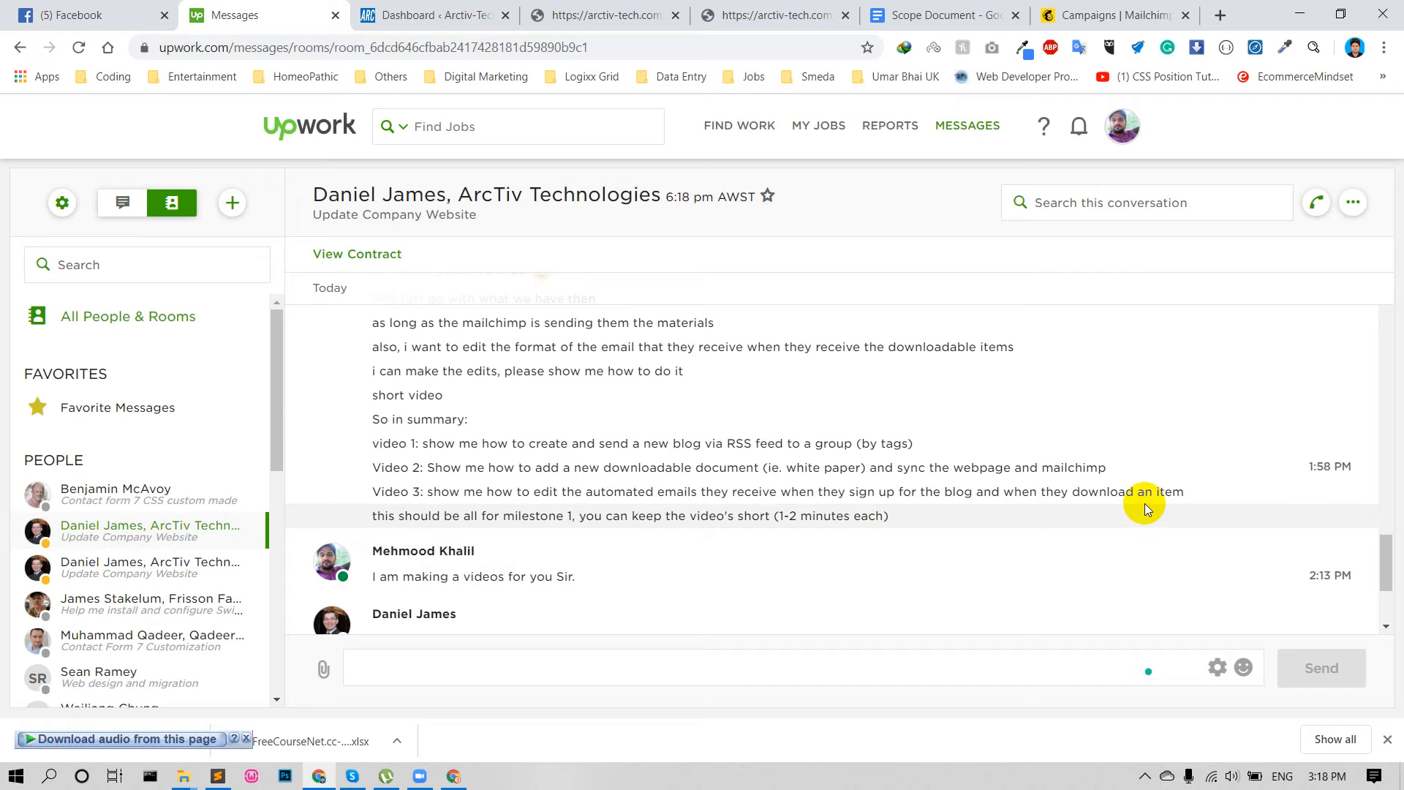
Switch to Mailchimp, open the paused Single Welcome Email automation from the campaigns list for editing, and resume its sending.
left_click(1091, 15)
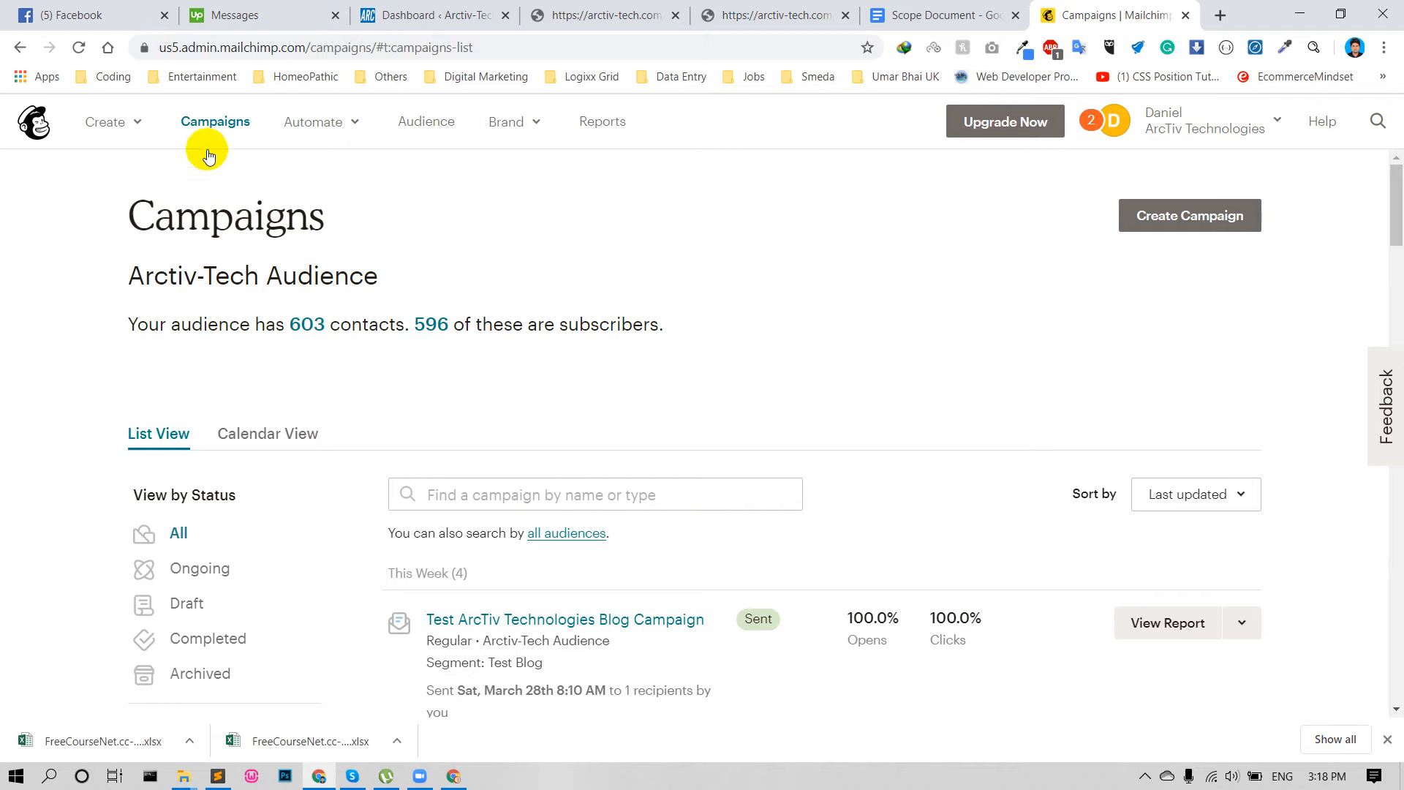
left_click(206, 126)
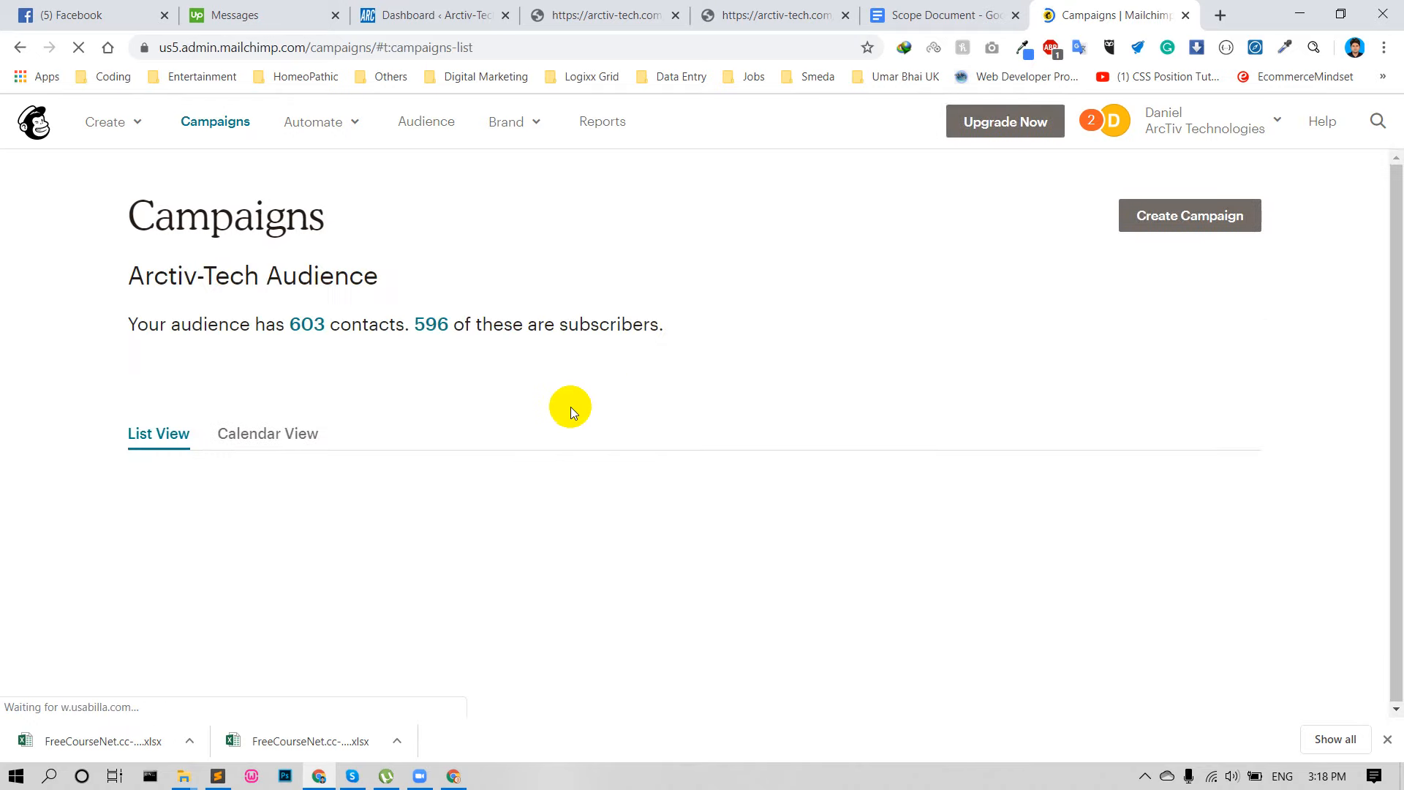
scroll(371, 462, "down", 5)
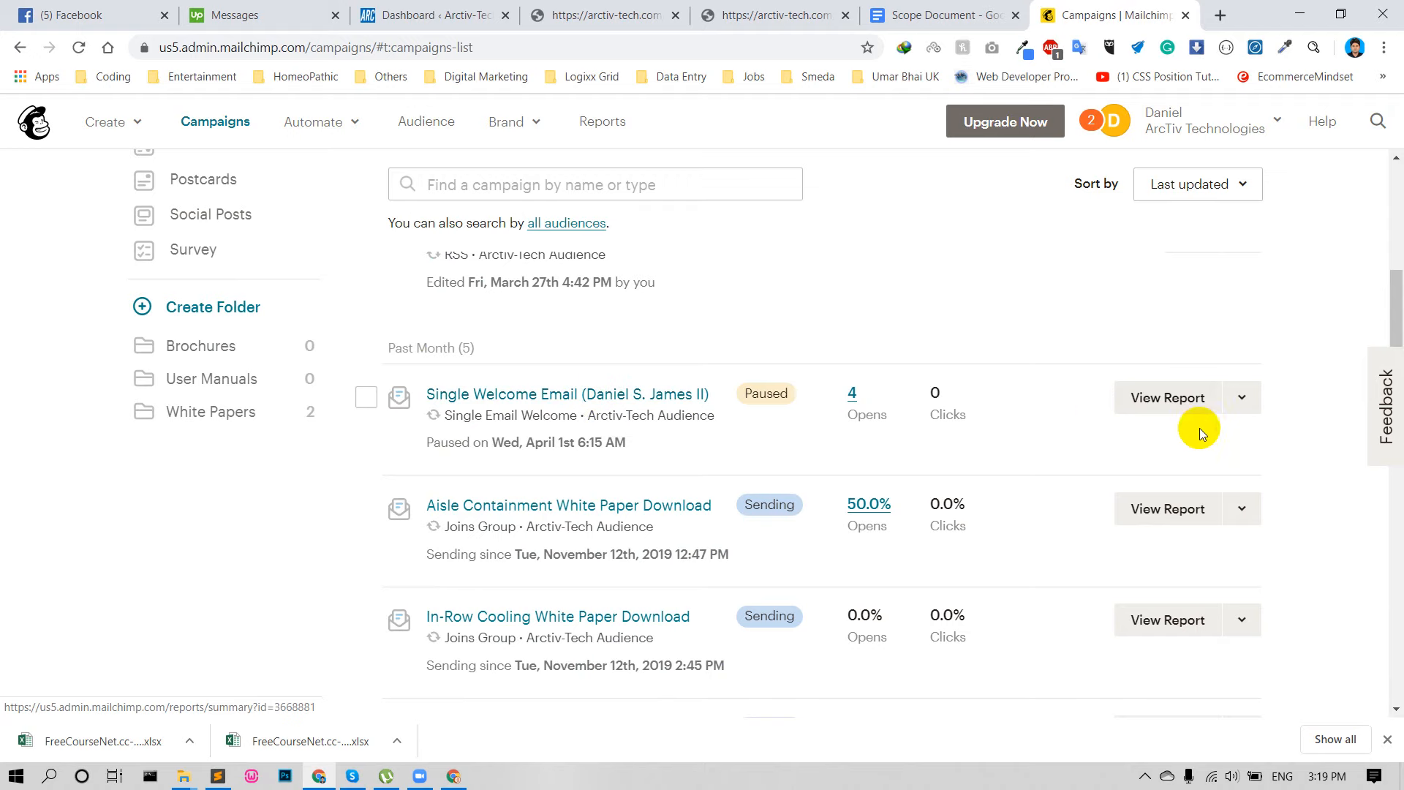
left_click(1241, 397)
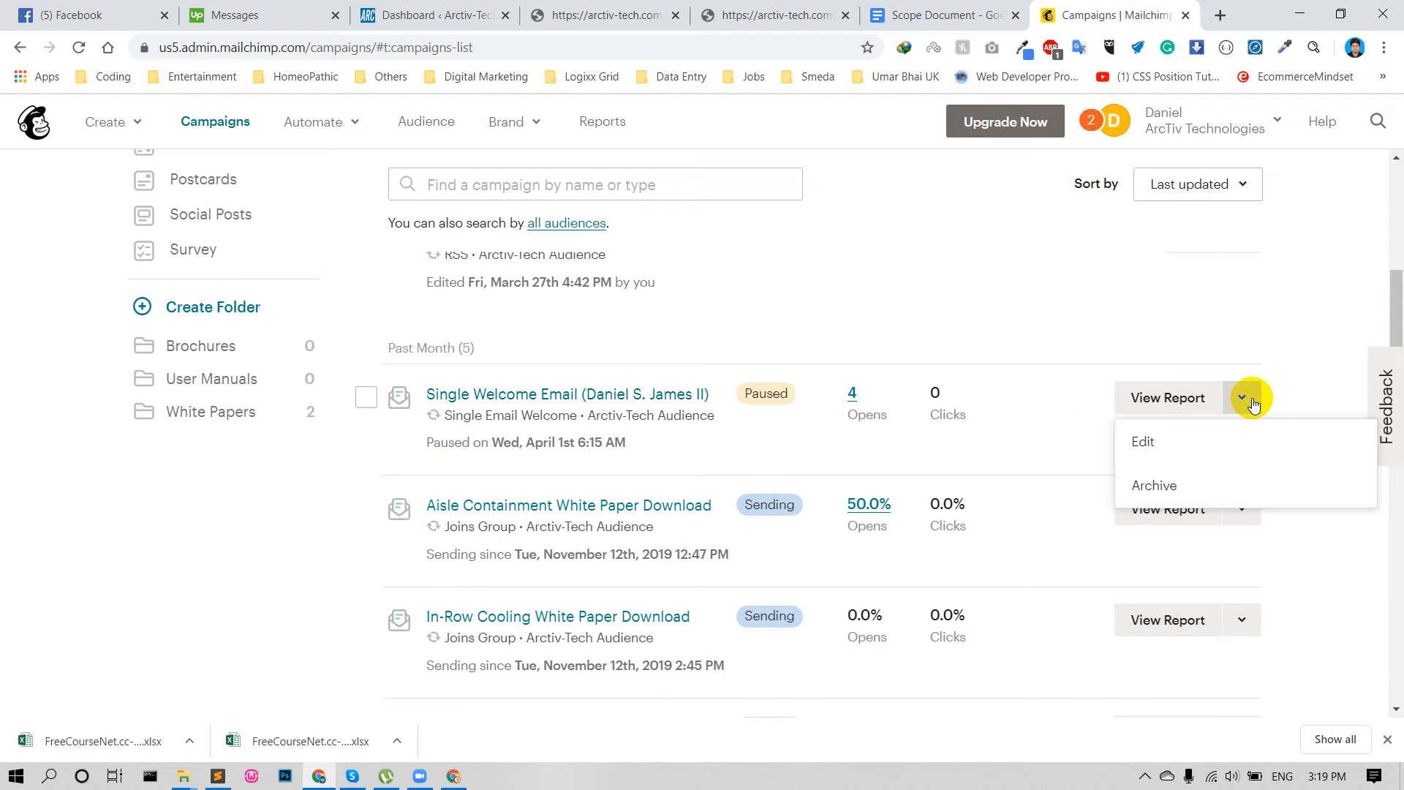
left_click(1161, 443)
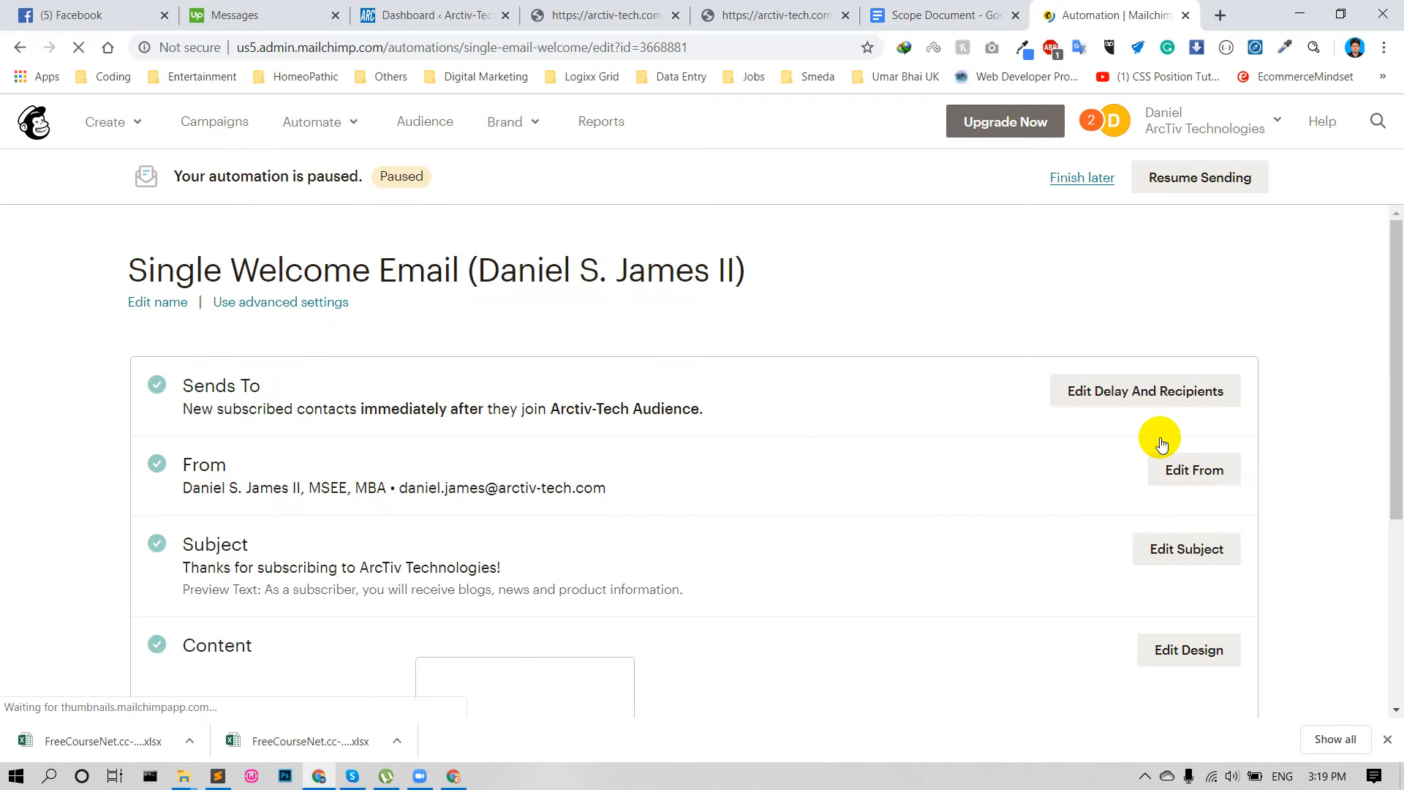
left_click(1186, 185)
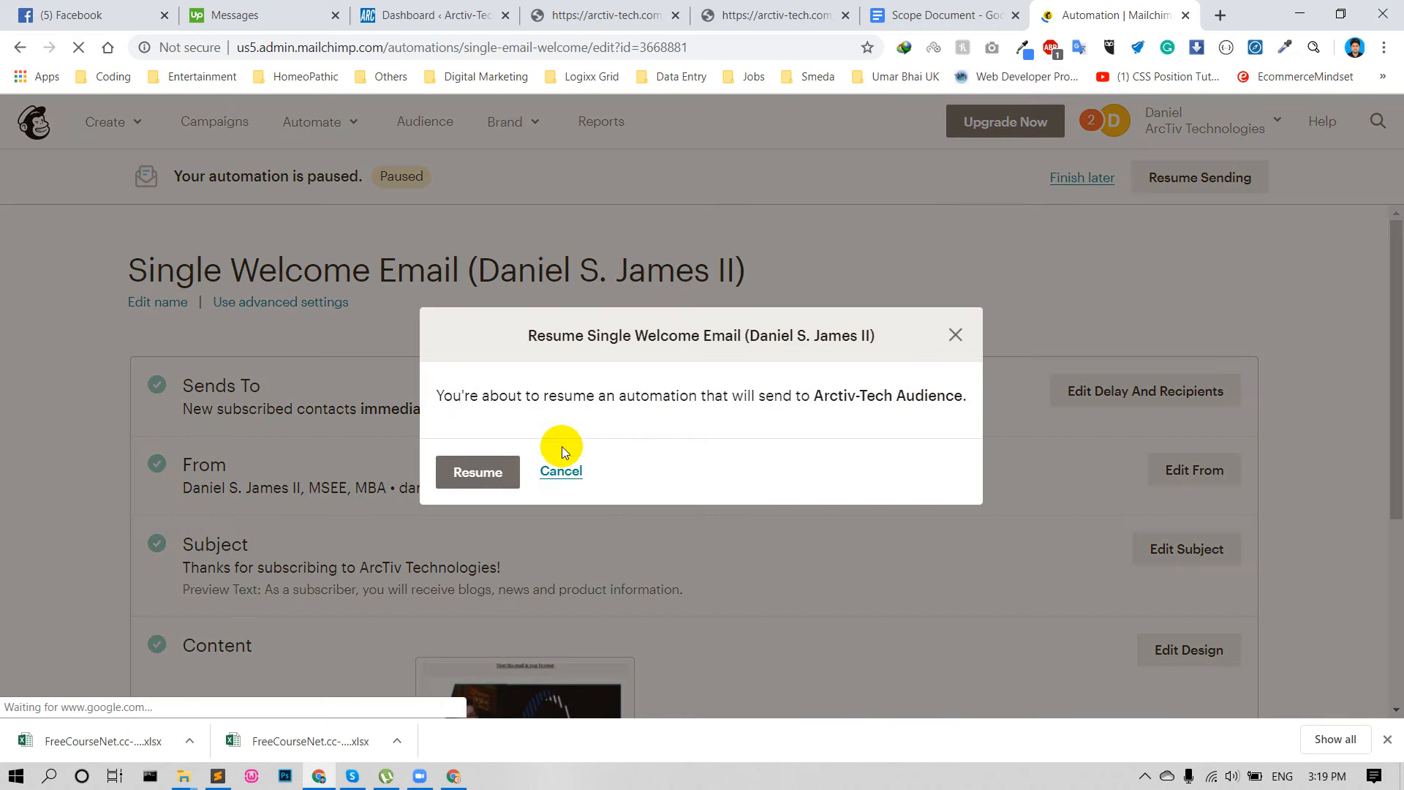
left_click(474, 472)
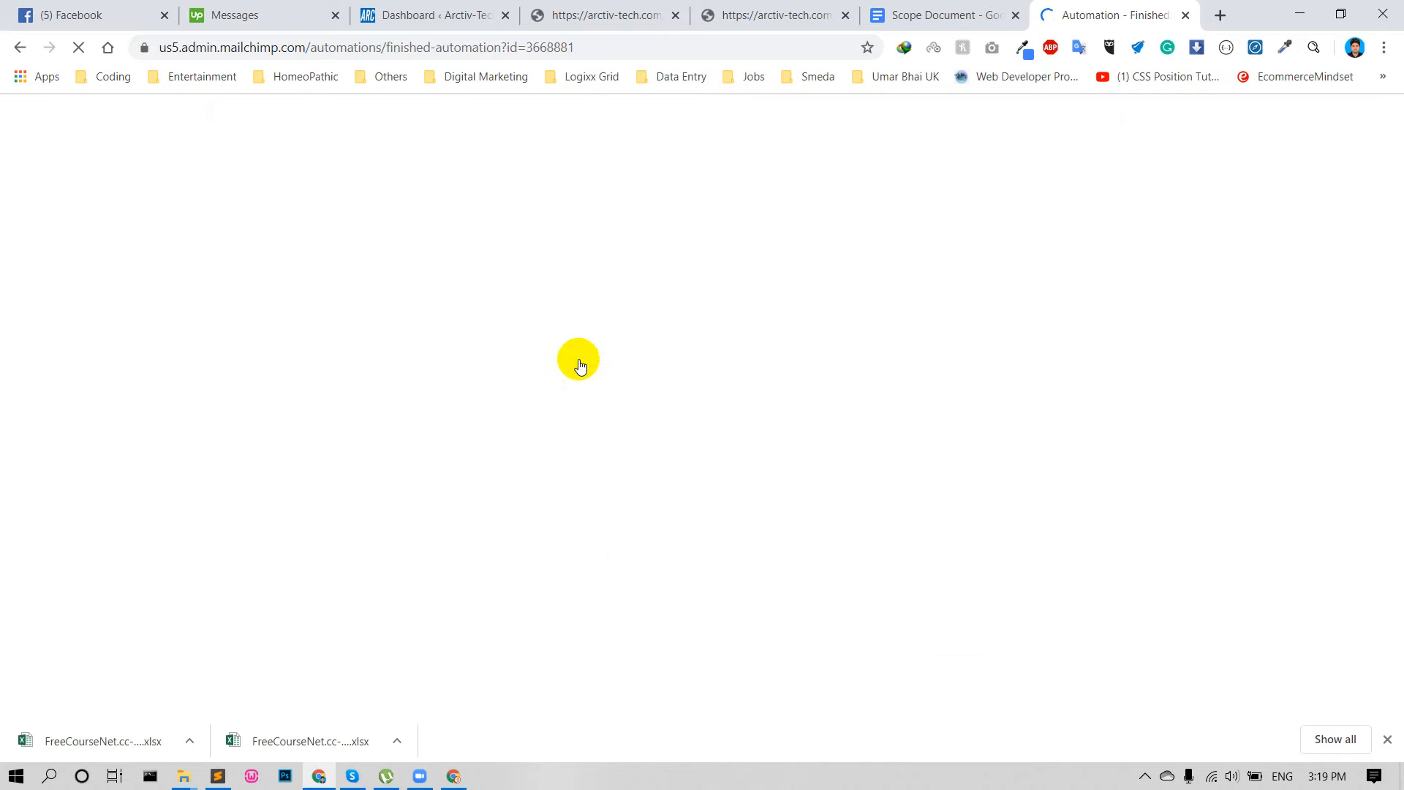
Reopen the Single Welcome Email automation from the campaigns list and pause it for editing.
left_click(209, 124)
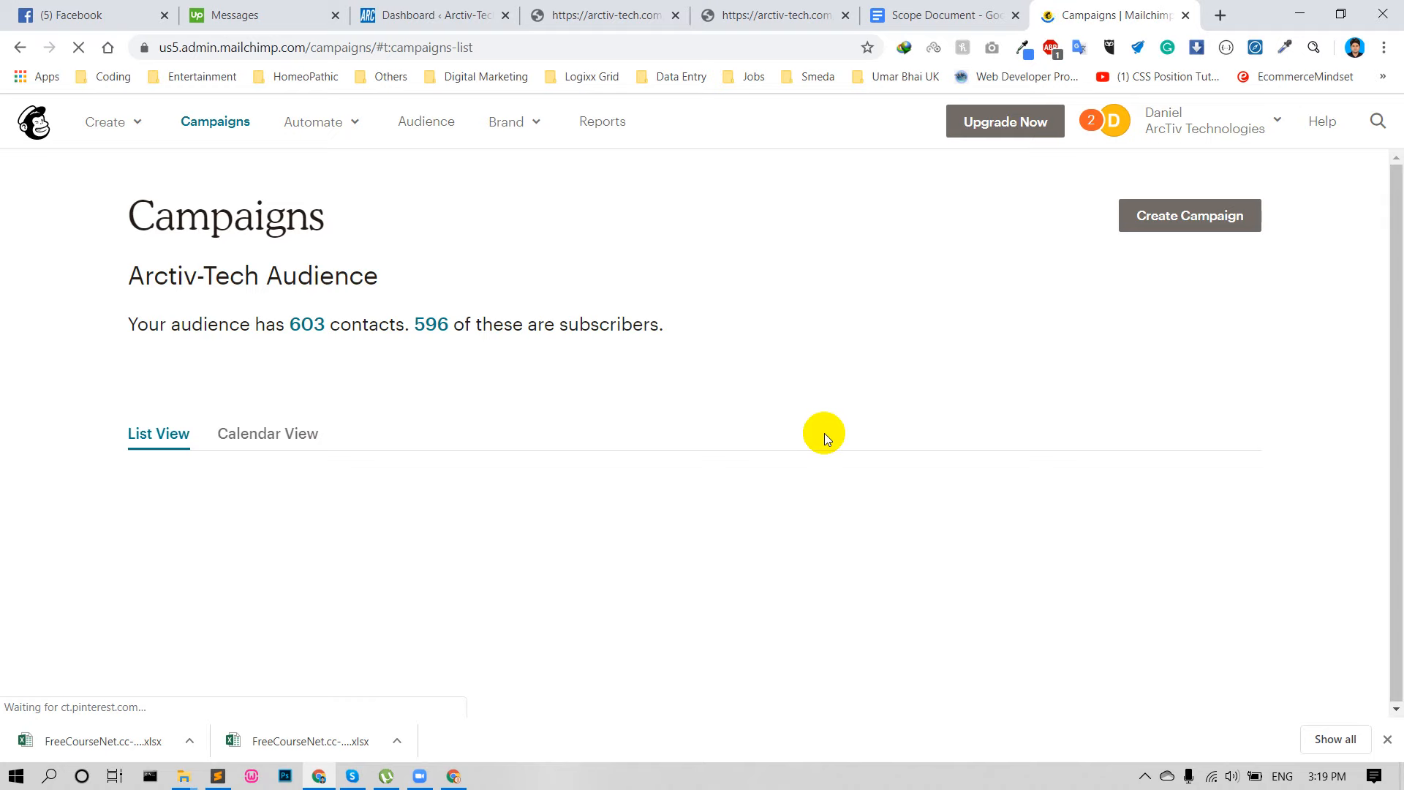
scroll(879, 441, "down", 5)
scroll(956, 446, "up", 2)
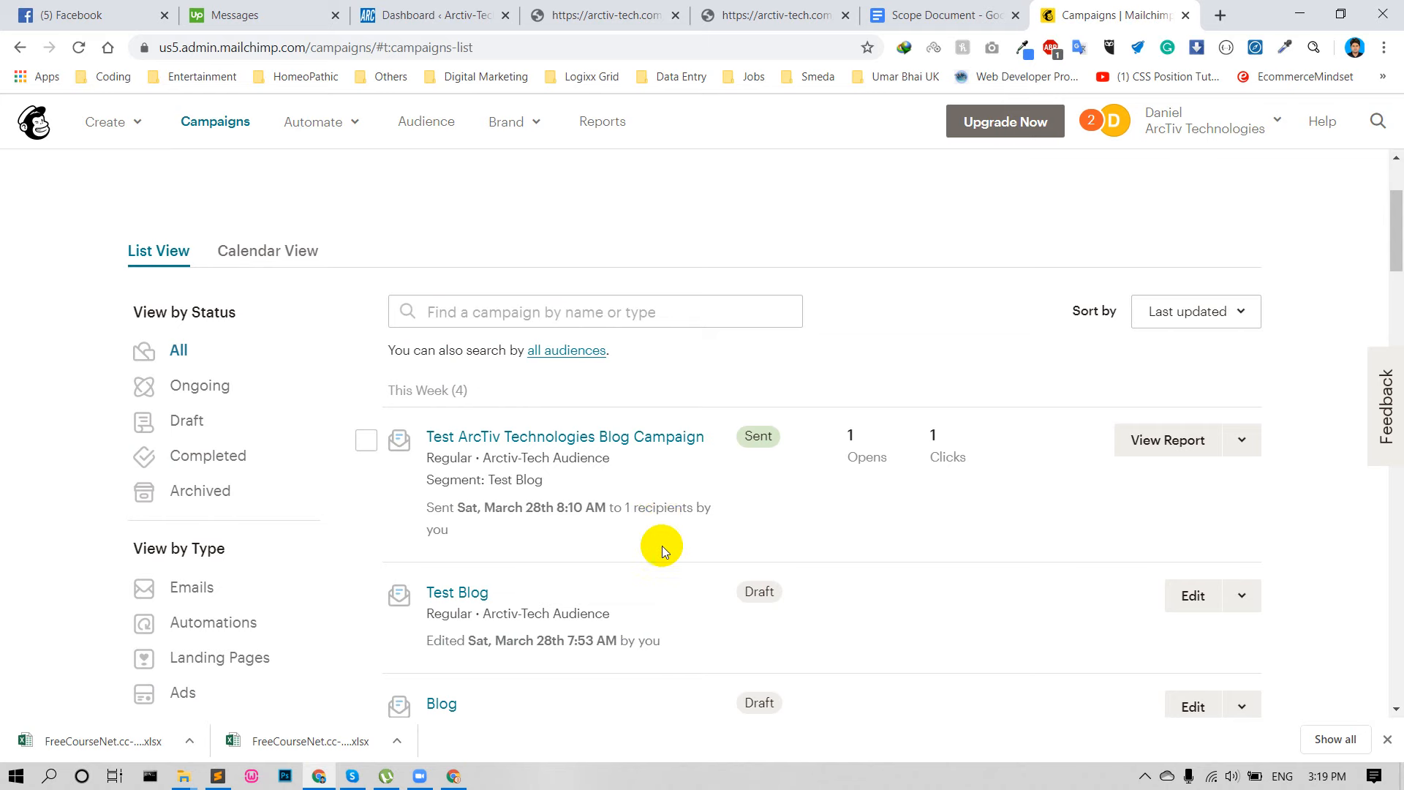
scroll(661, 545, "down", 6)
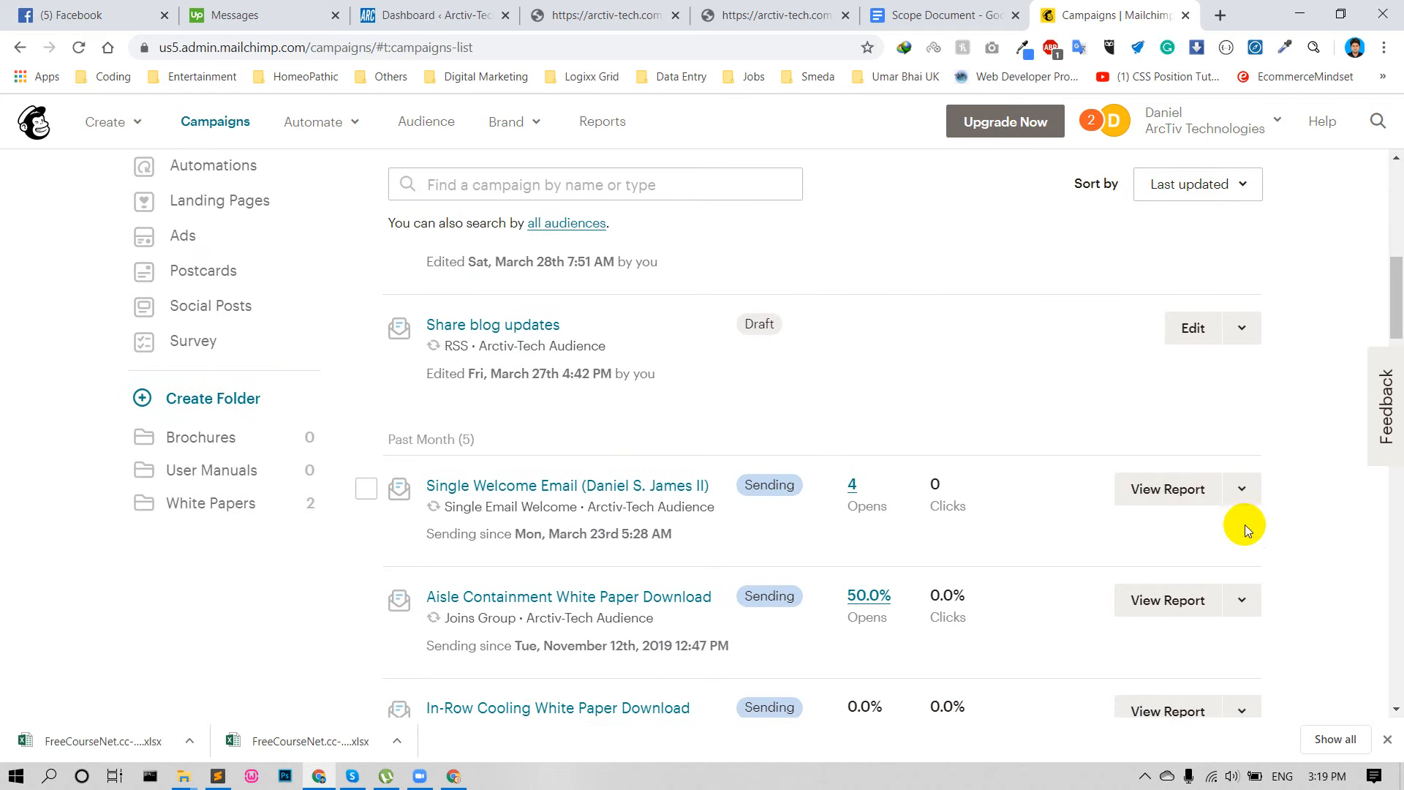
left_click(1241, 490)
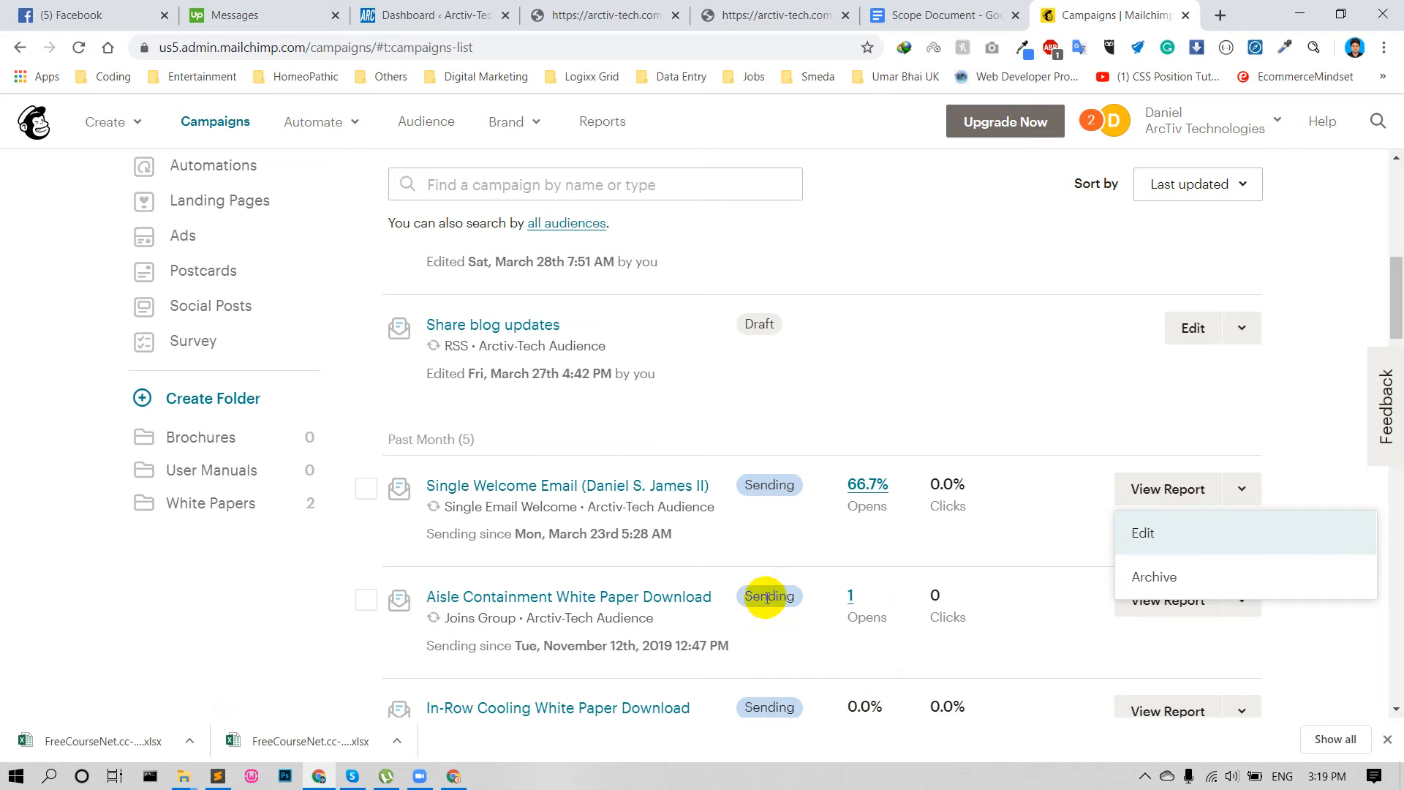
scroll(791, 585, "down", 4)
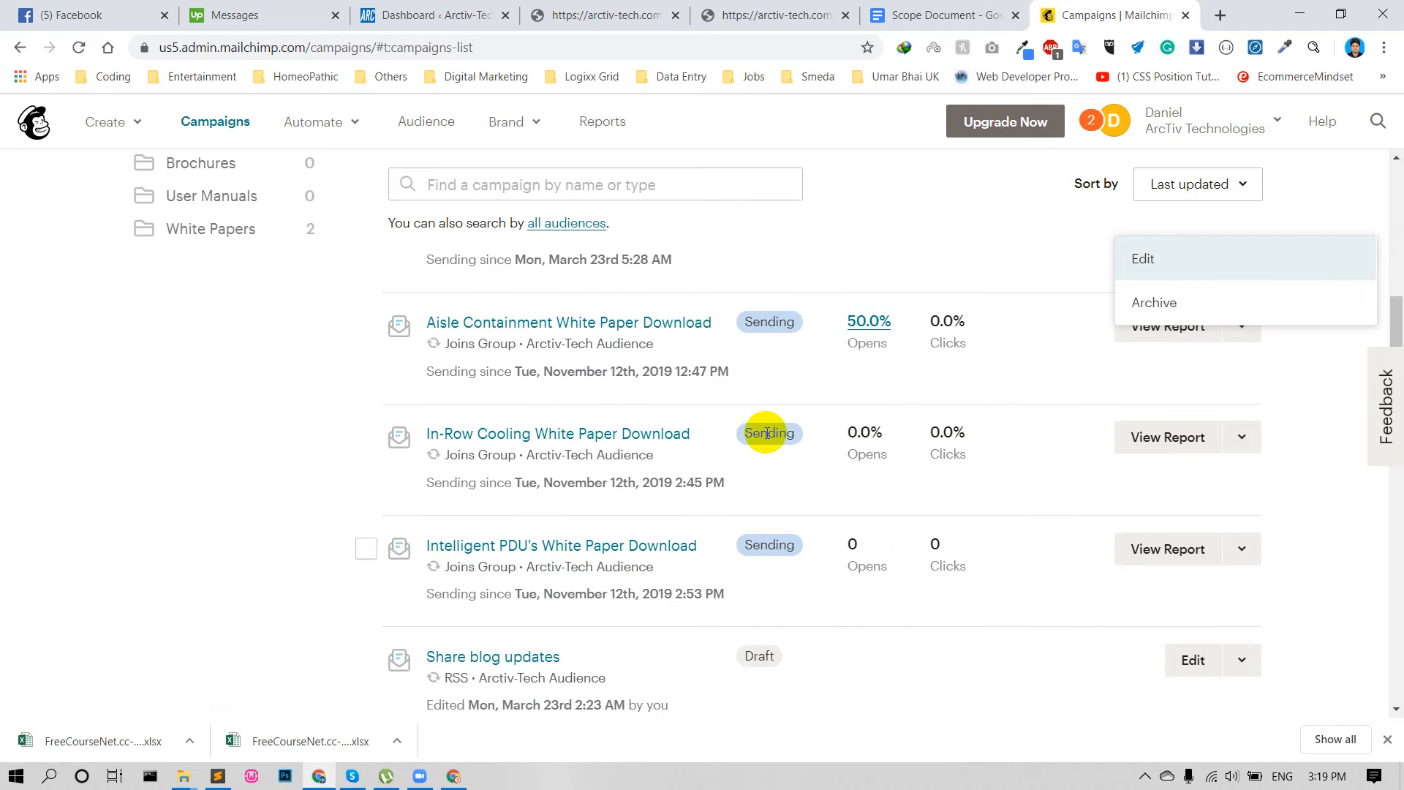
scroll(814, 647, "up", 4)
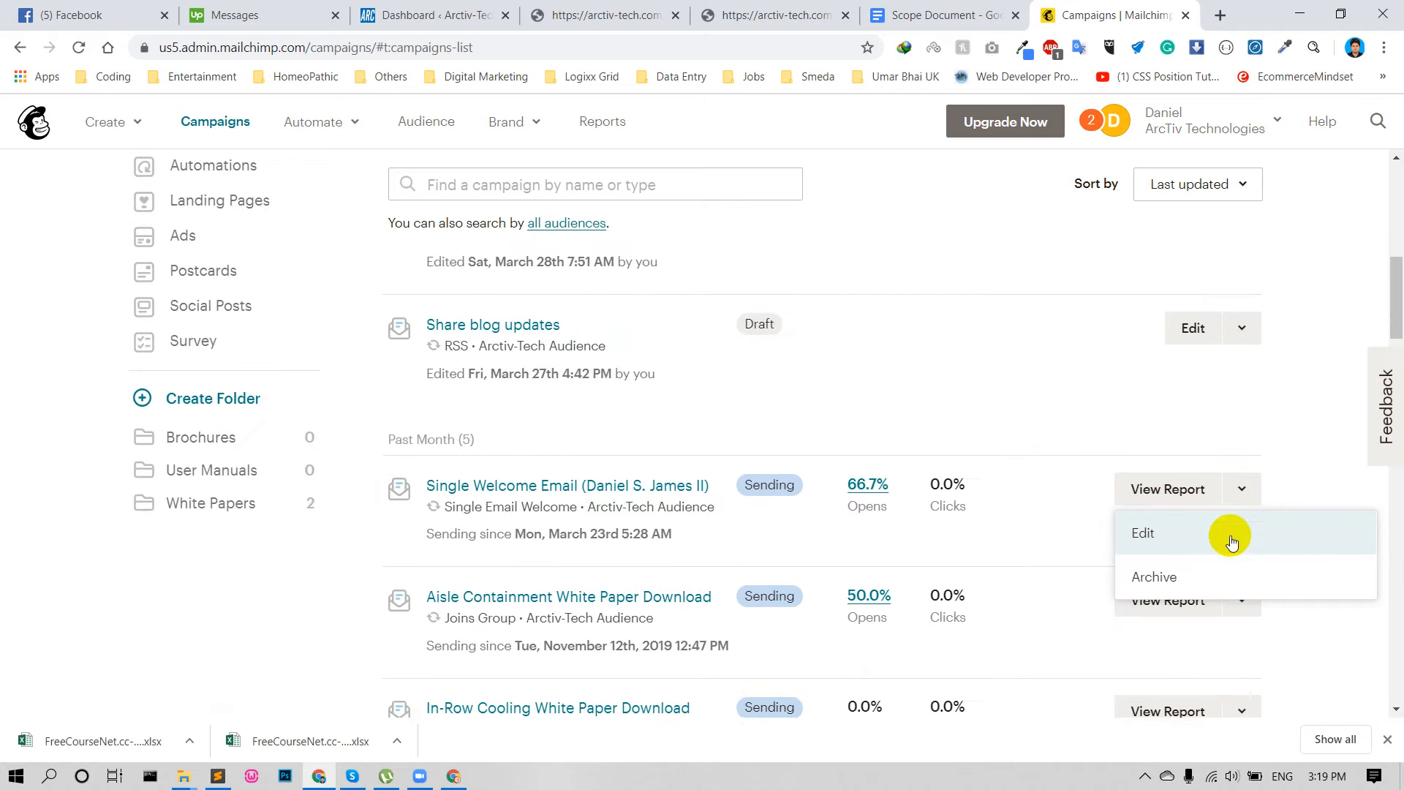
left_click(1143, 533)
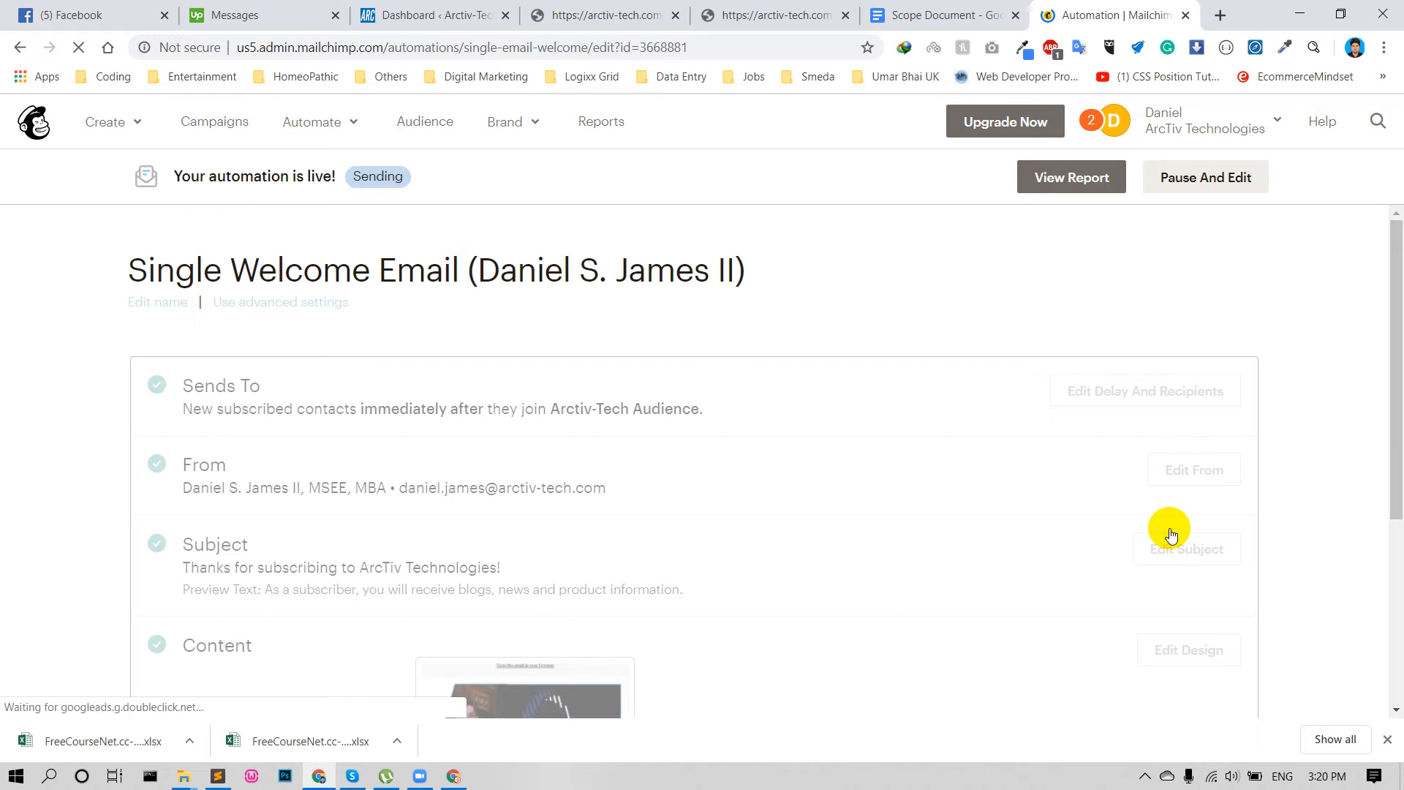
left_click(1192, 177)
left_click(447, 482)
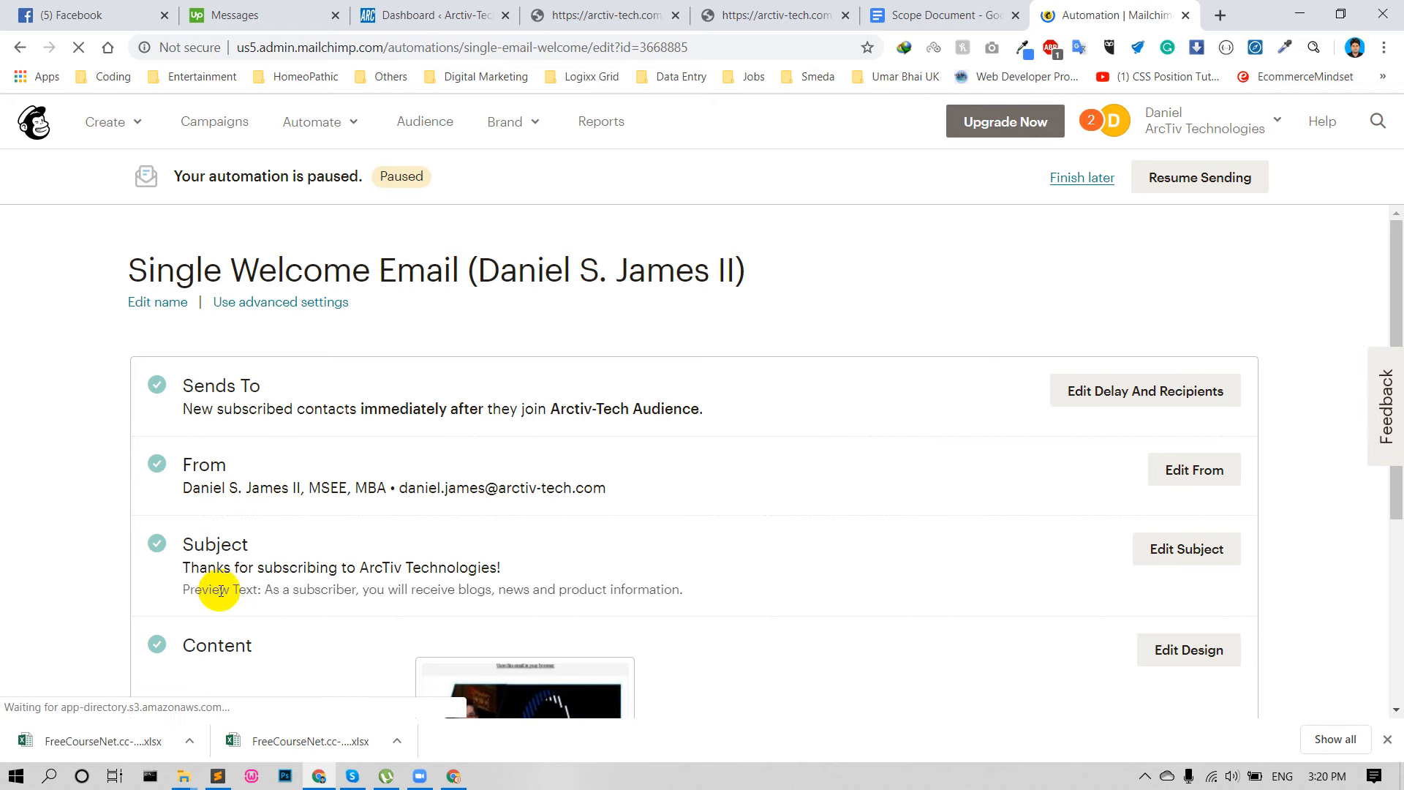
Open the welcome email's content design and examine the email from header to footer.
scroll(221, 588, "down", 3)
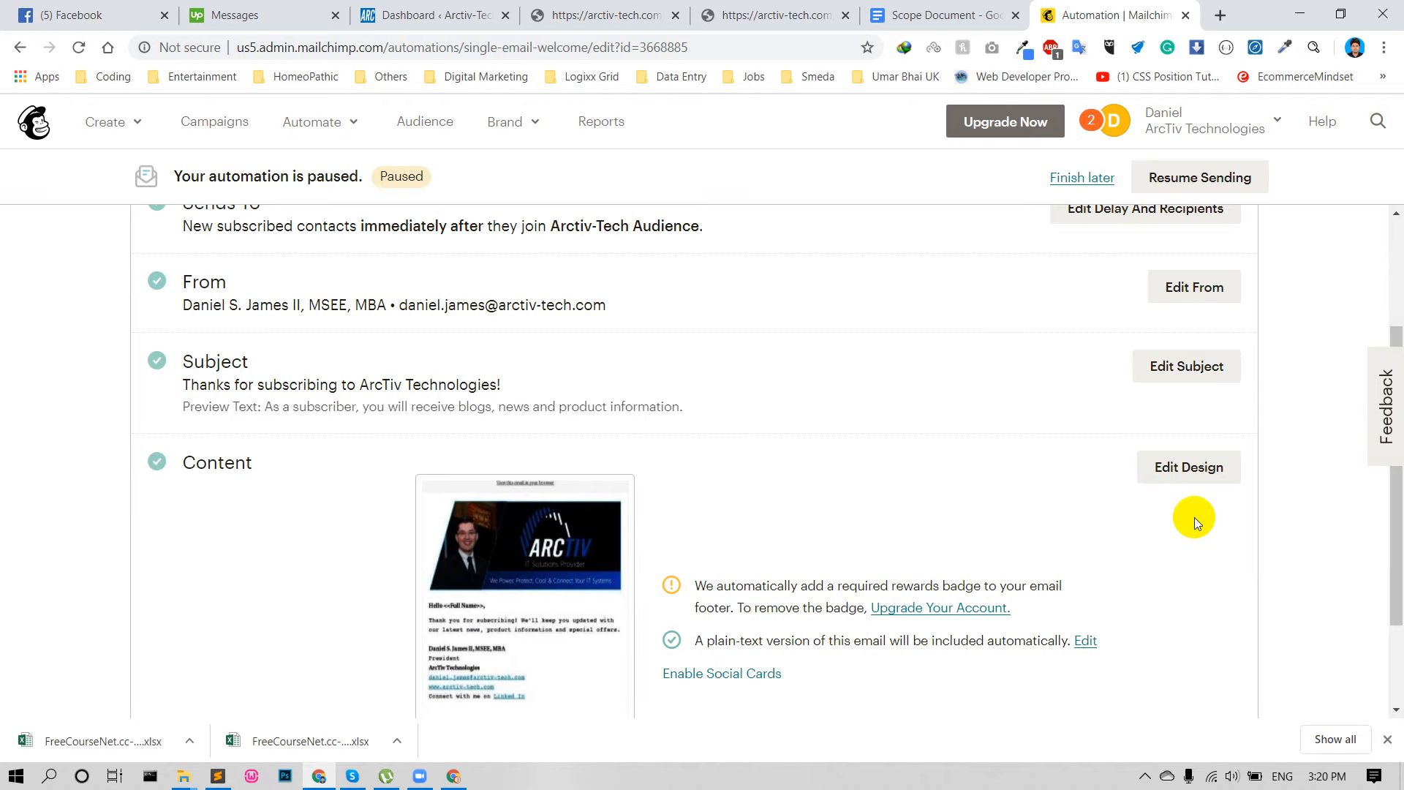
left_click(1184, 474)
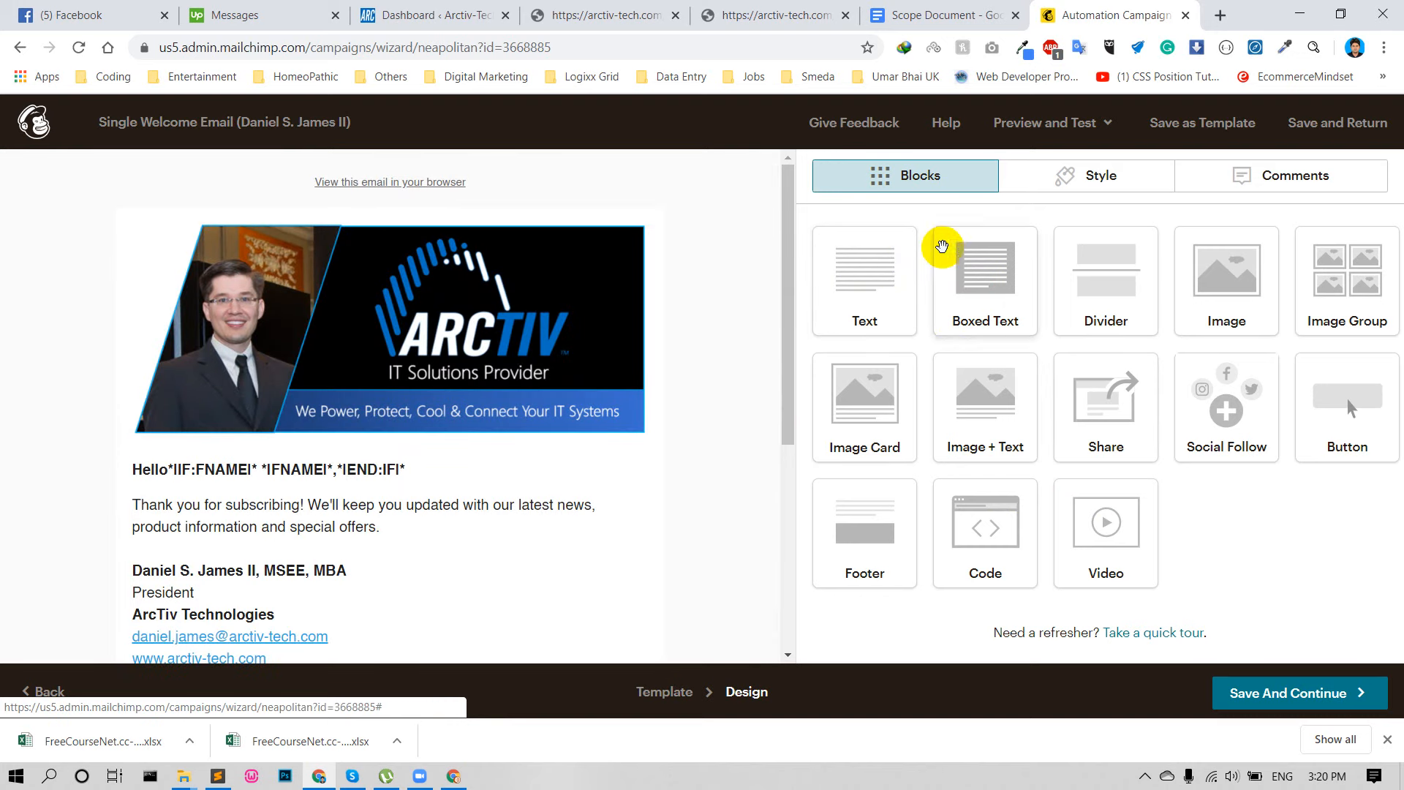
scroll(418, 466, "down", 3)
scroll(418, 465, "down", 2)
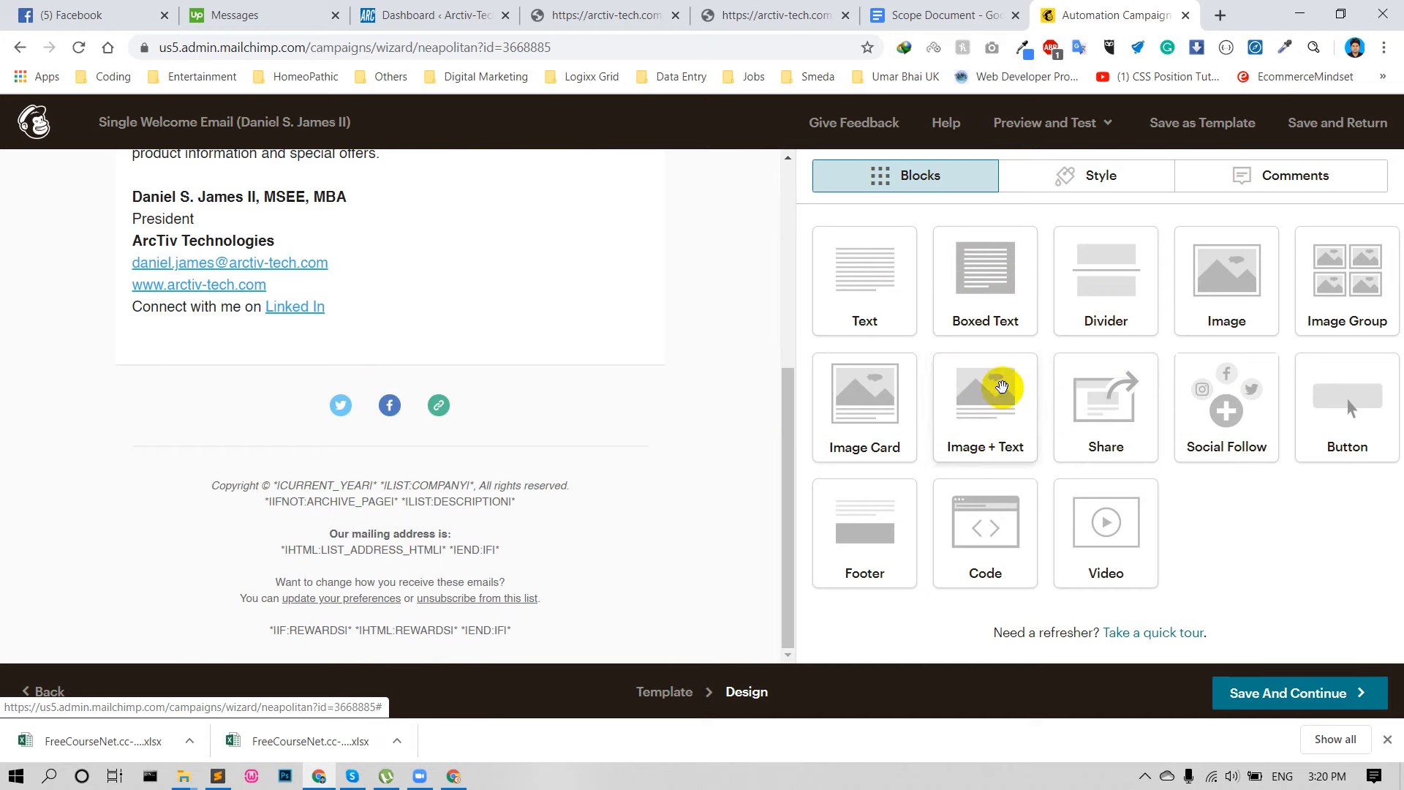
left_click_drag(984, 417, 990, 337)
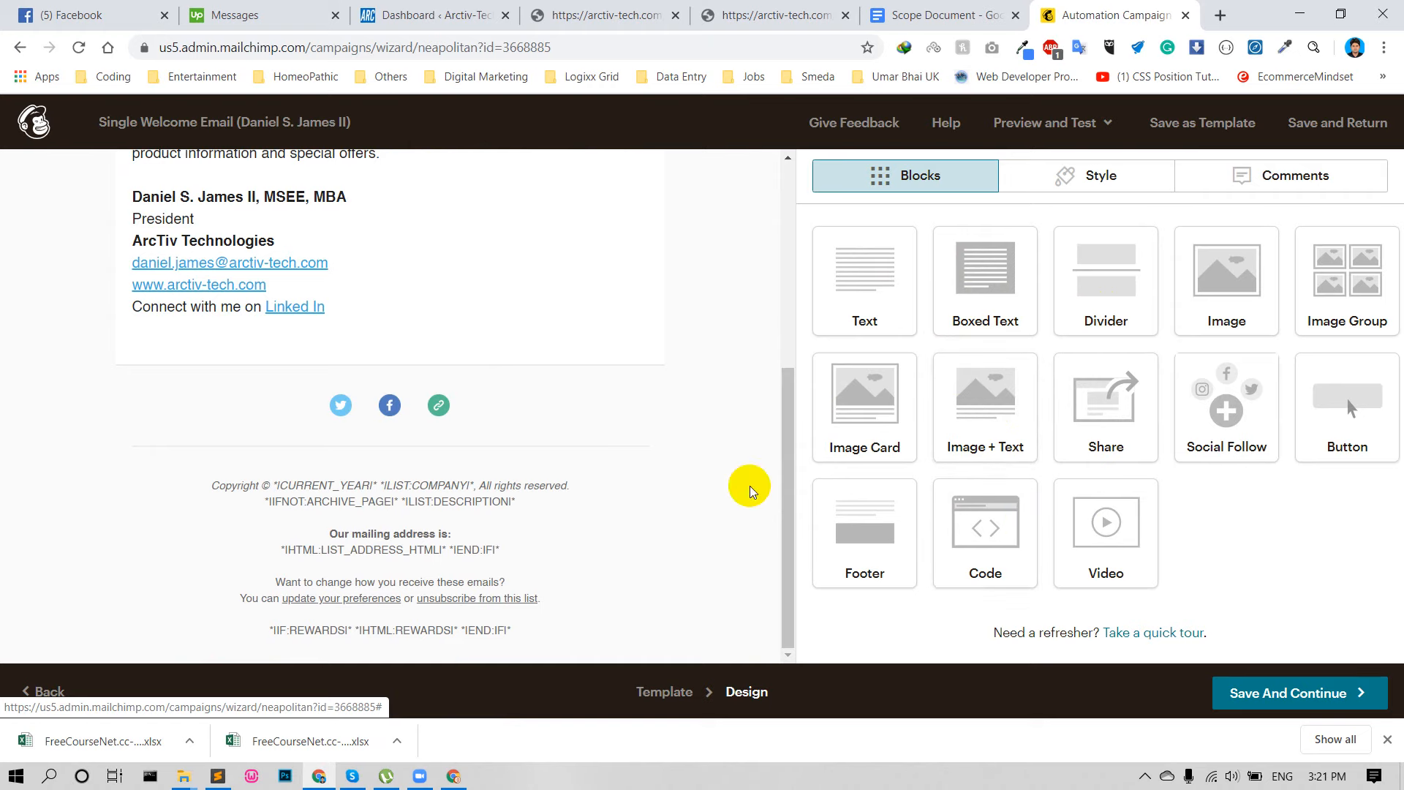
Open the header image block's content settings to view the replace and edit options, and save and close the block.
scroll(517, 426, "up", 5)
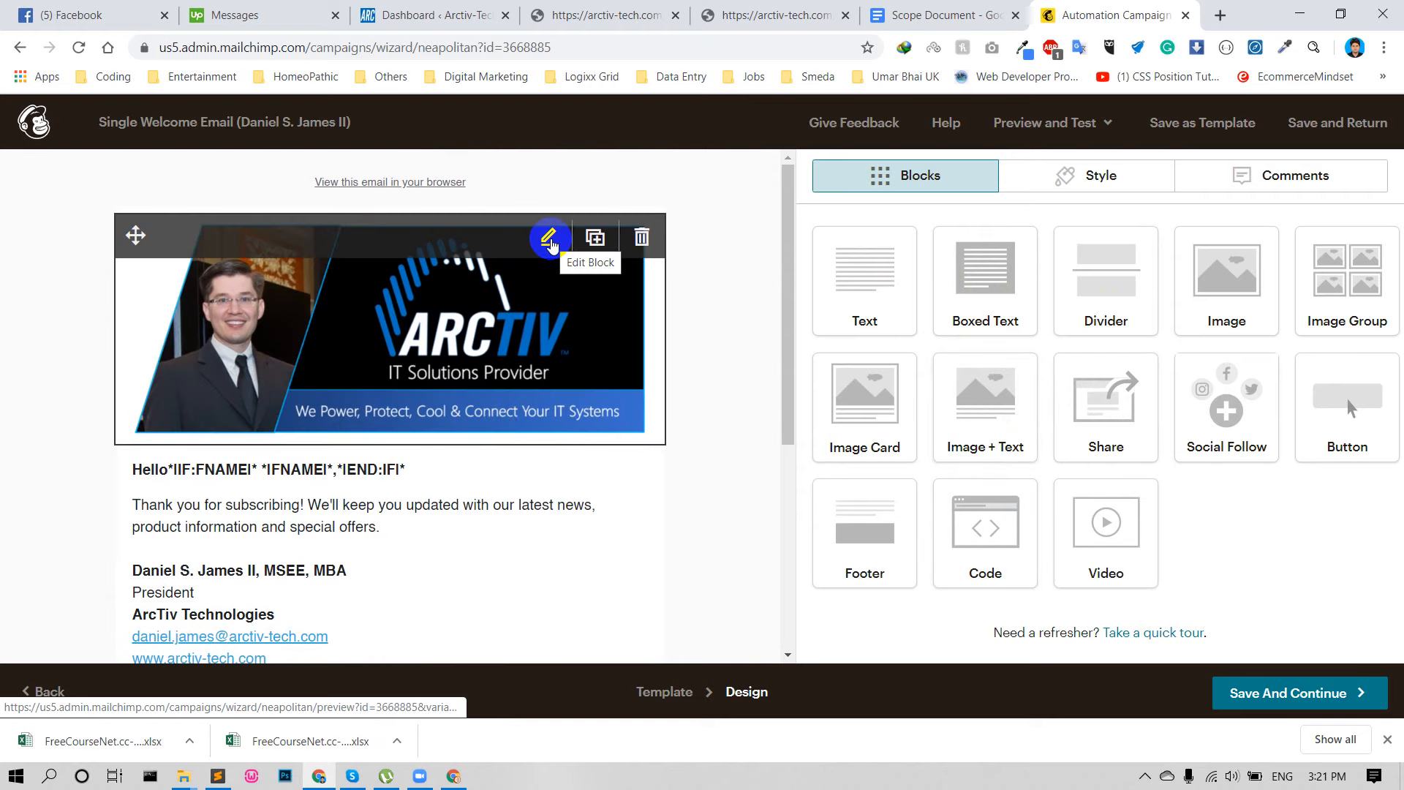
left_click(547, 240)
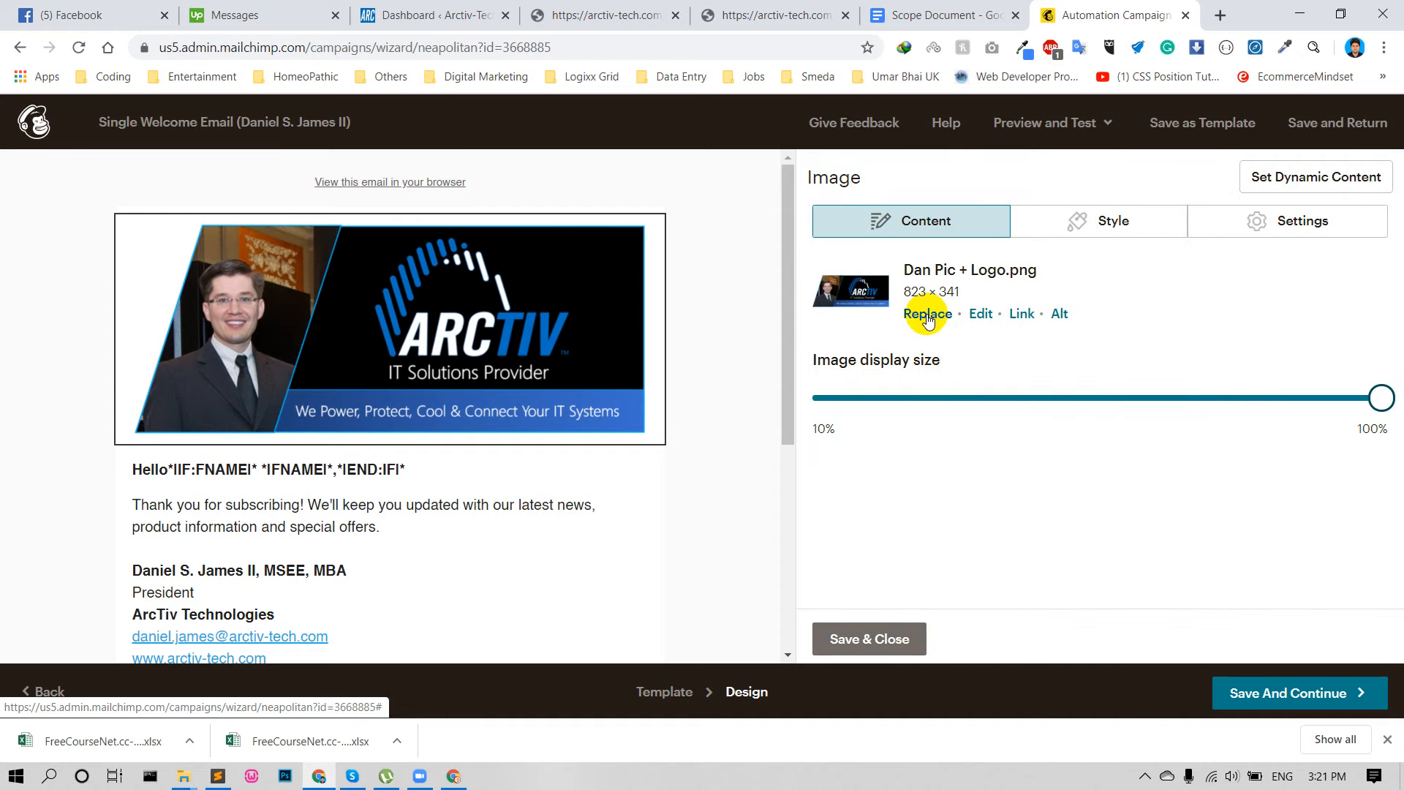
left_click(867, 638)
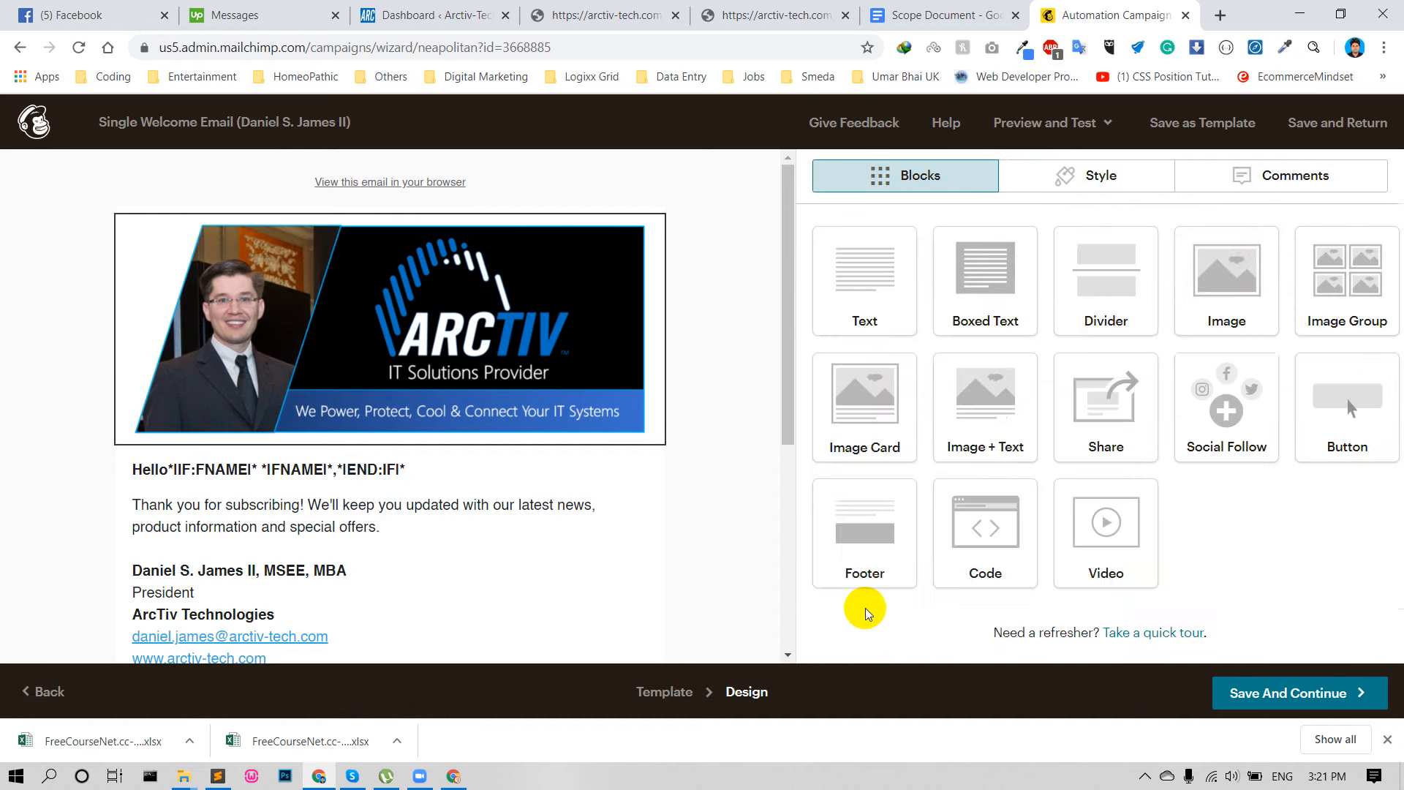
Open the greeting and signature text block in the content editor, try out text editing, and save and close it.
scroll(491, 562, "down", 3)
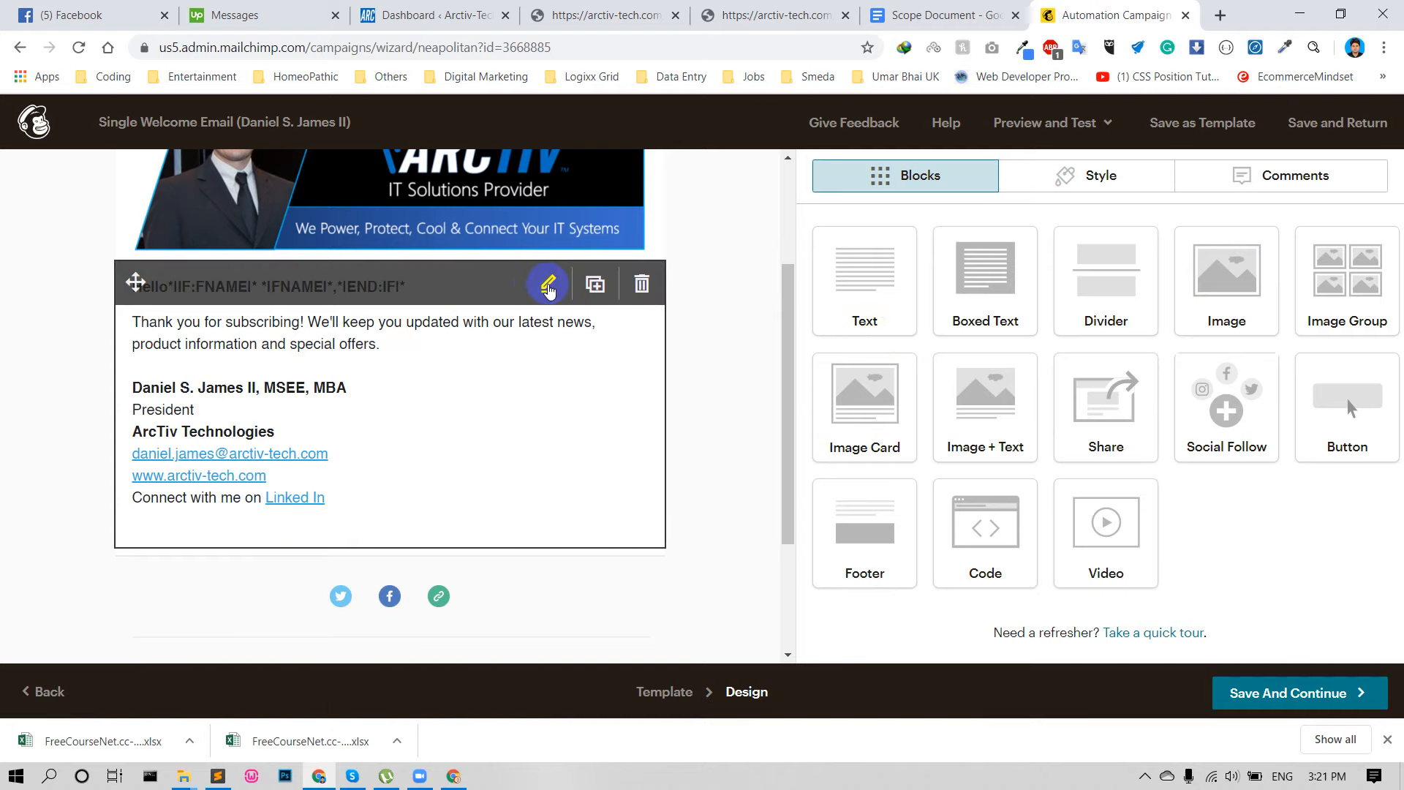
left_click(548, 287)
left_click(880, 431)
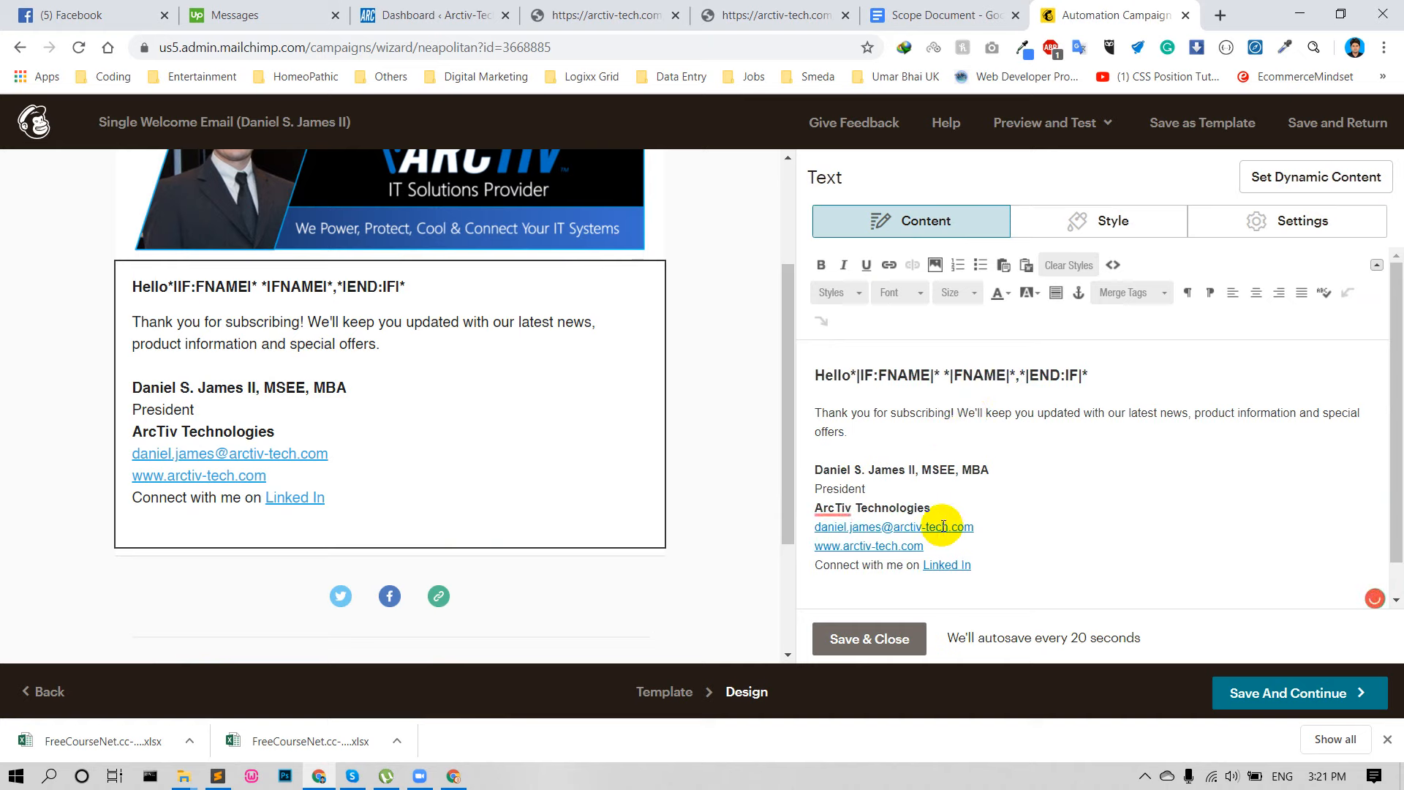
key("BackSpace")
key("BackSpace")
key("BackSpace")
key("BackSpace")
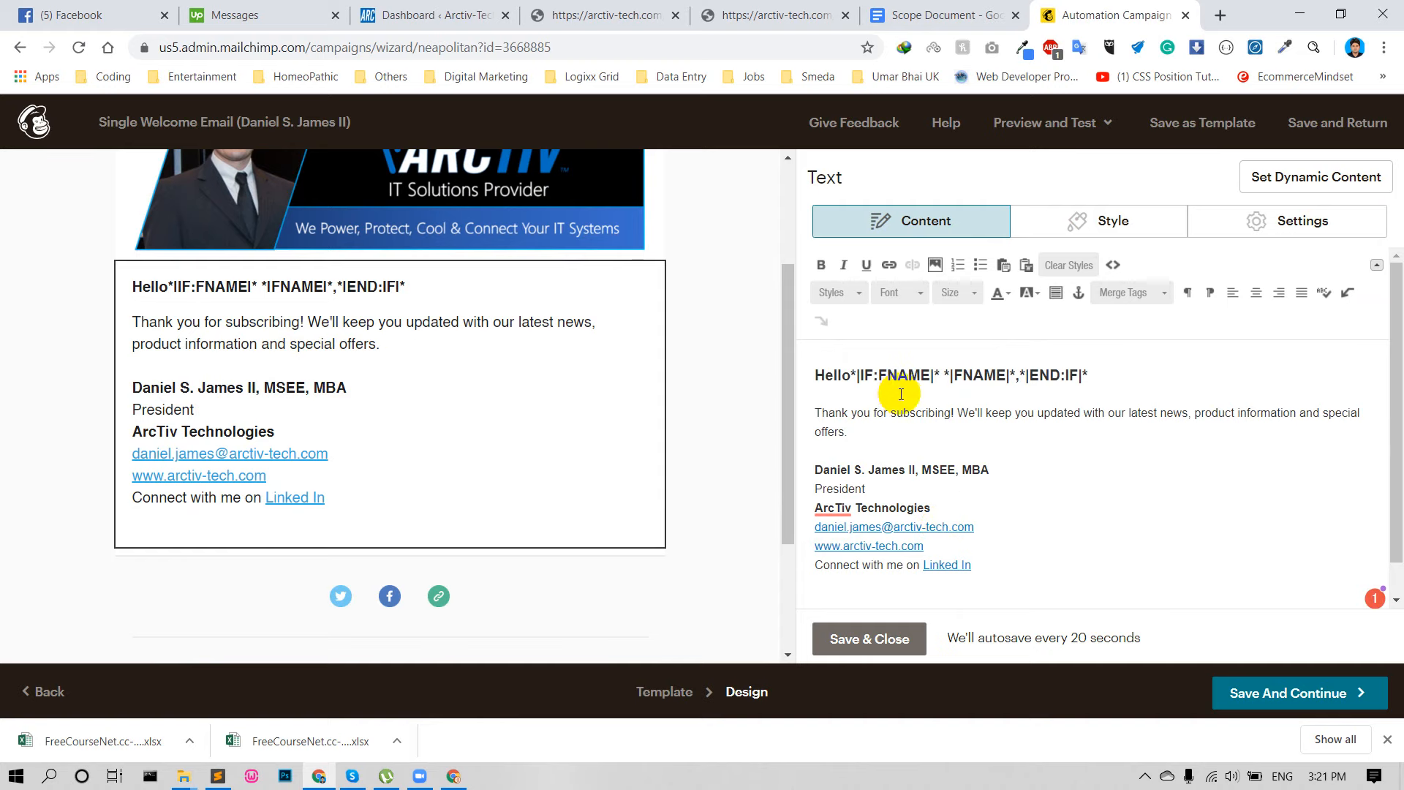
left_click(876, 641)
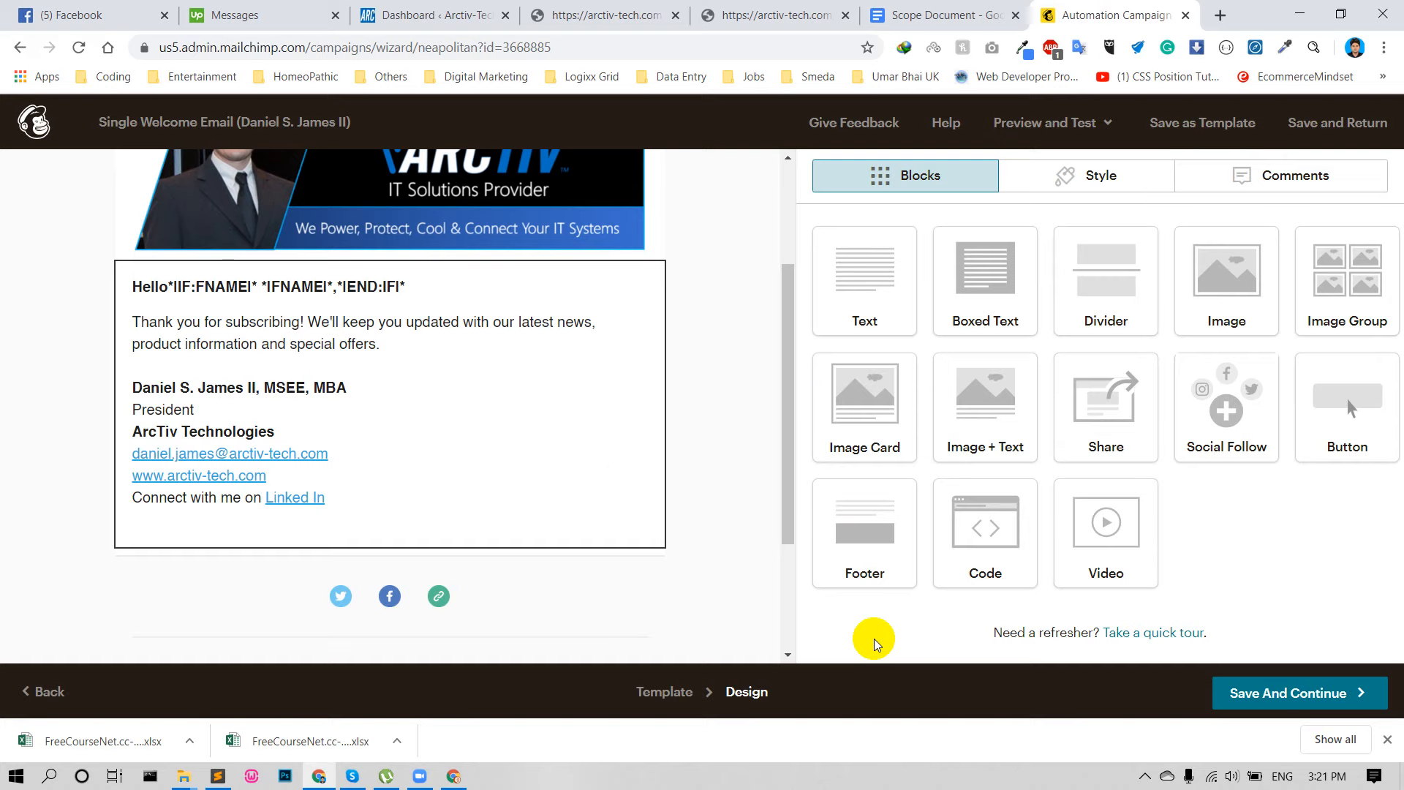
Check the finished email design and save it, continuing to the automation's summary.
mouse_move(629, 470)
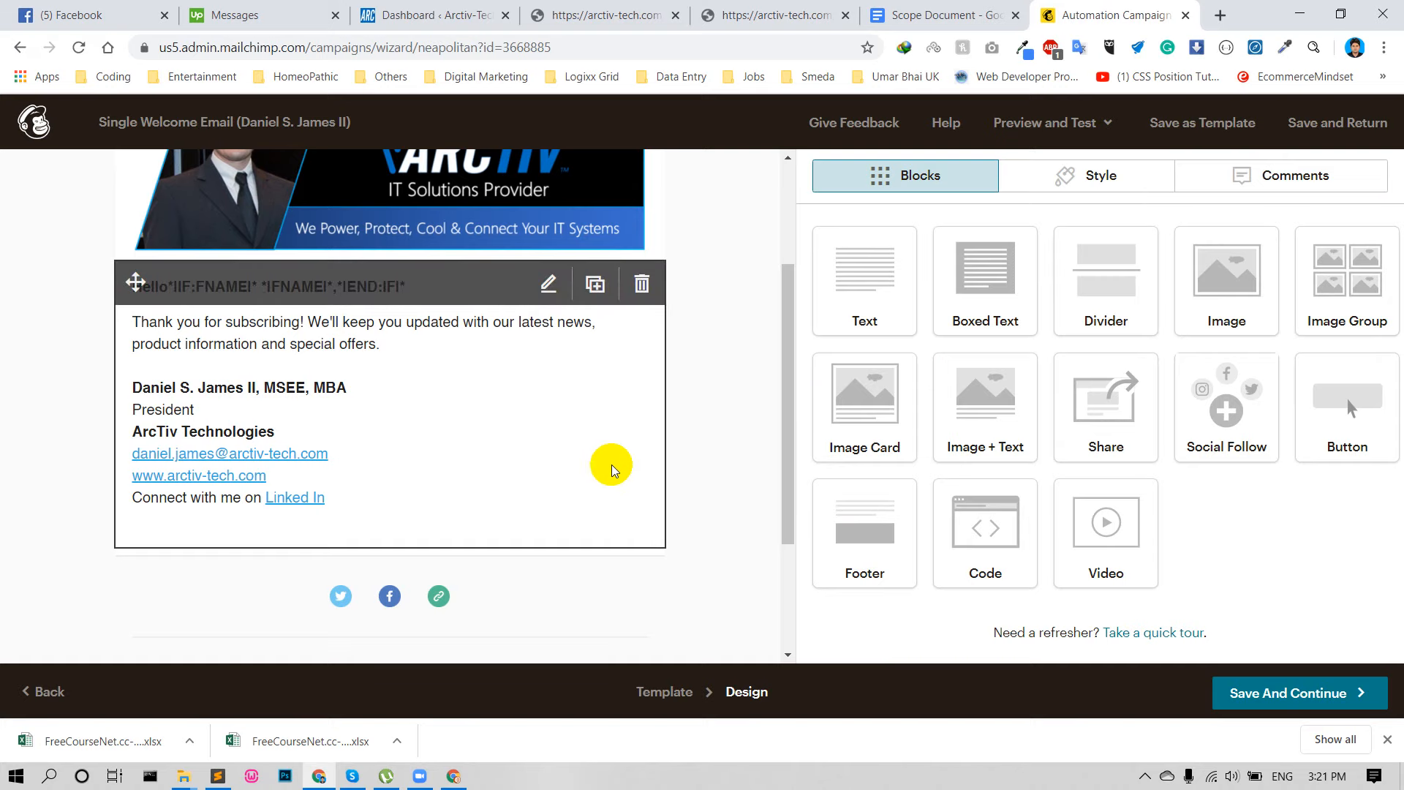
scroll(398, 274, "up", 3)
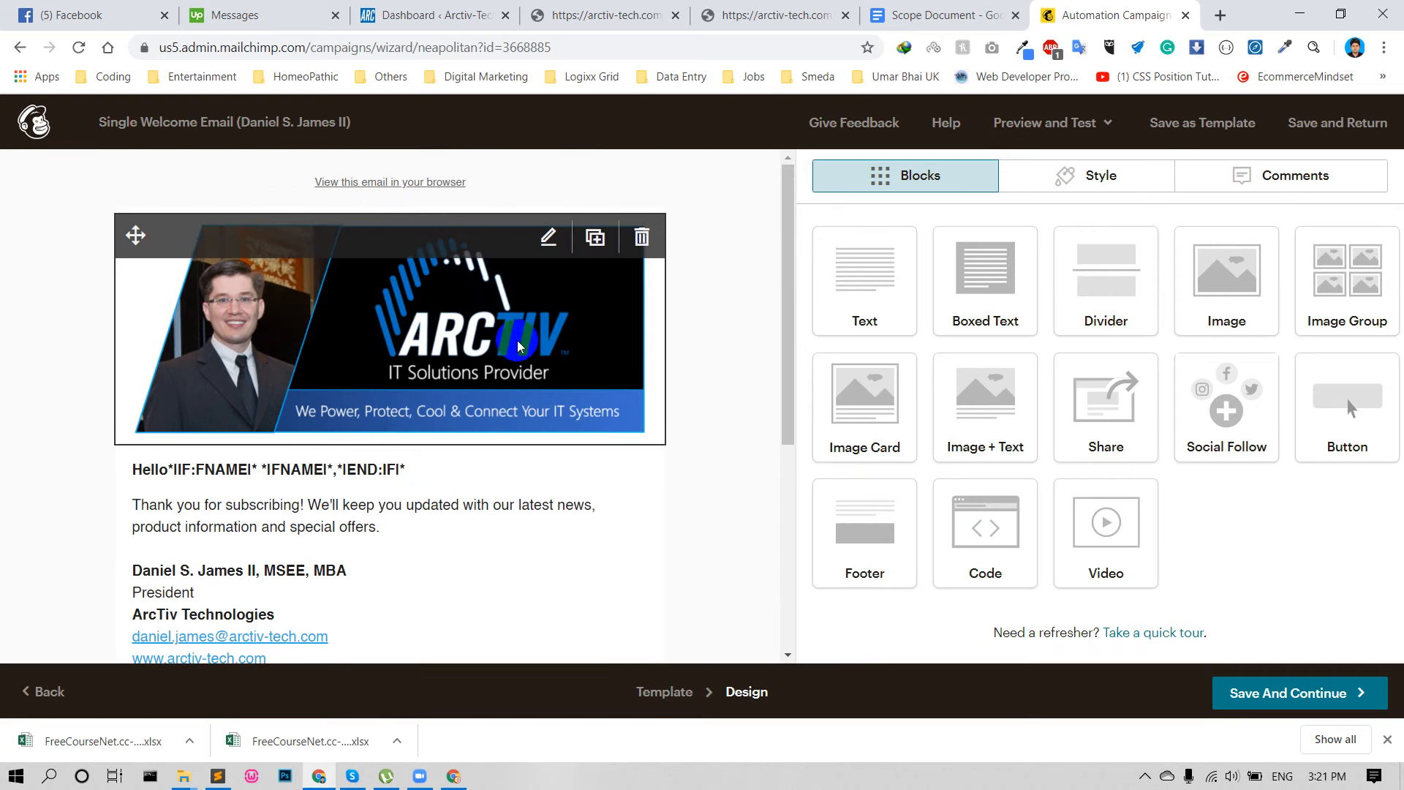
scroll(629, 380, "down", 5)
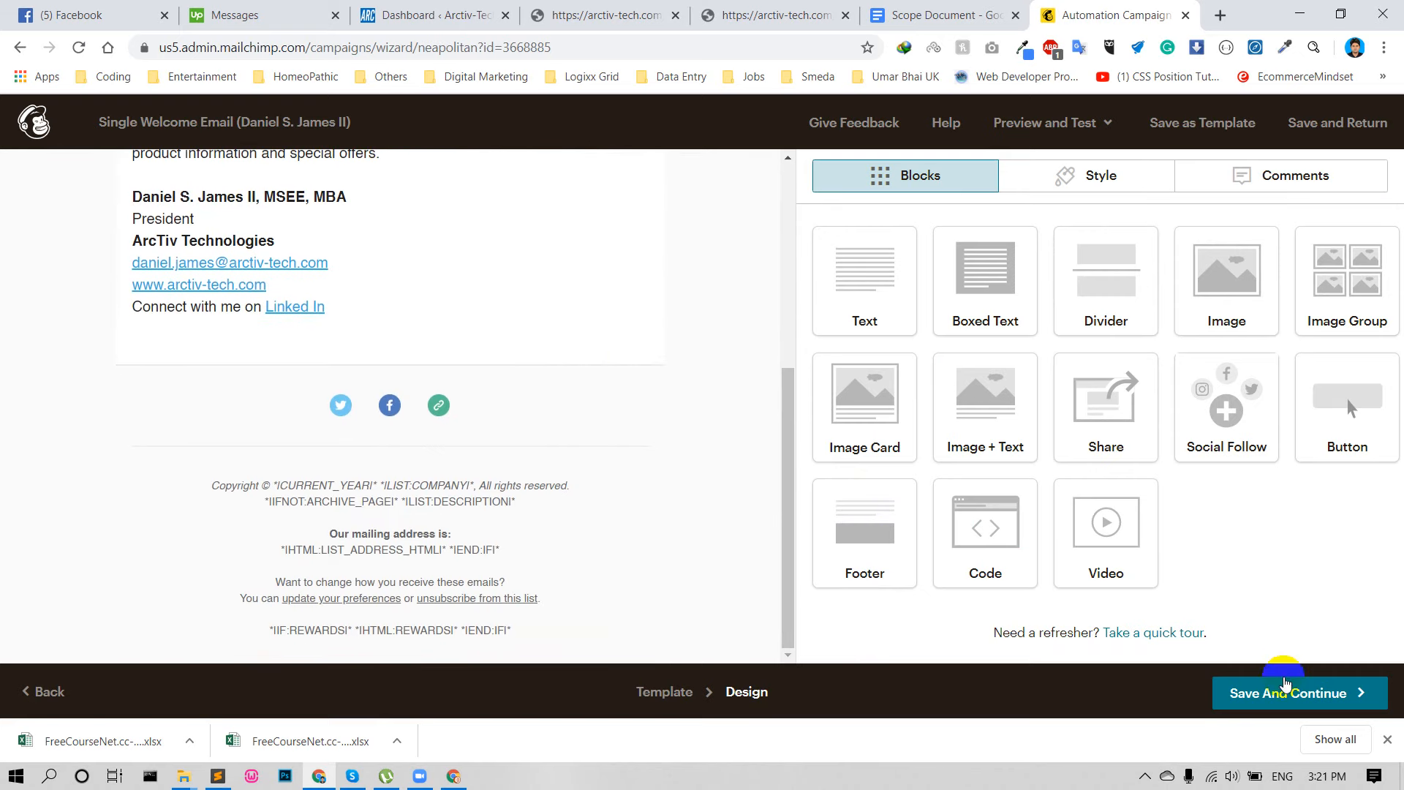
mouse_move(464, 430)
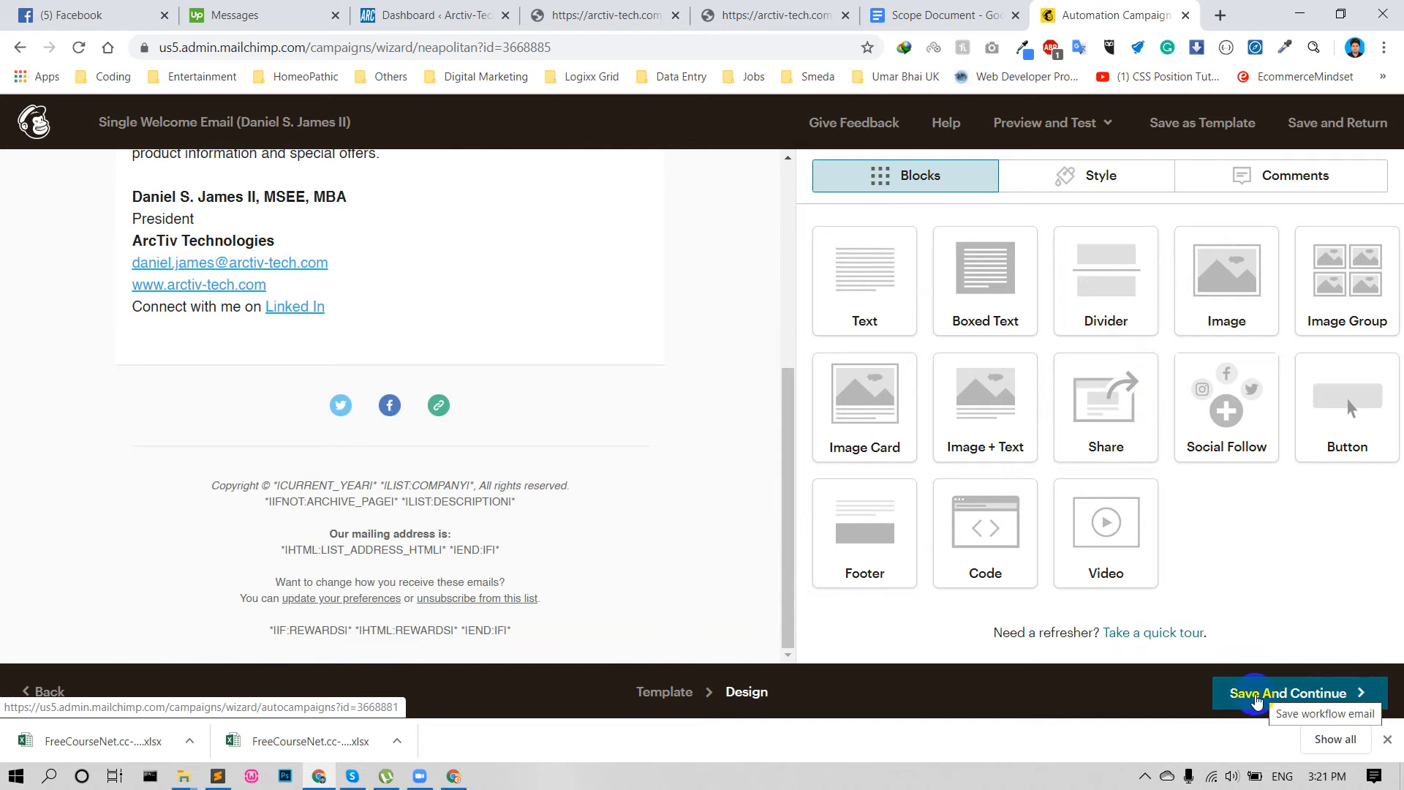
left_click(1255, 699)
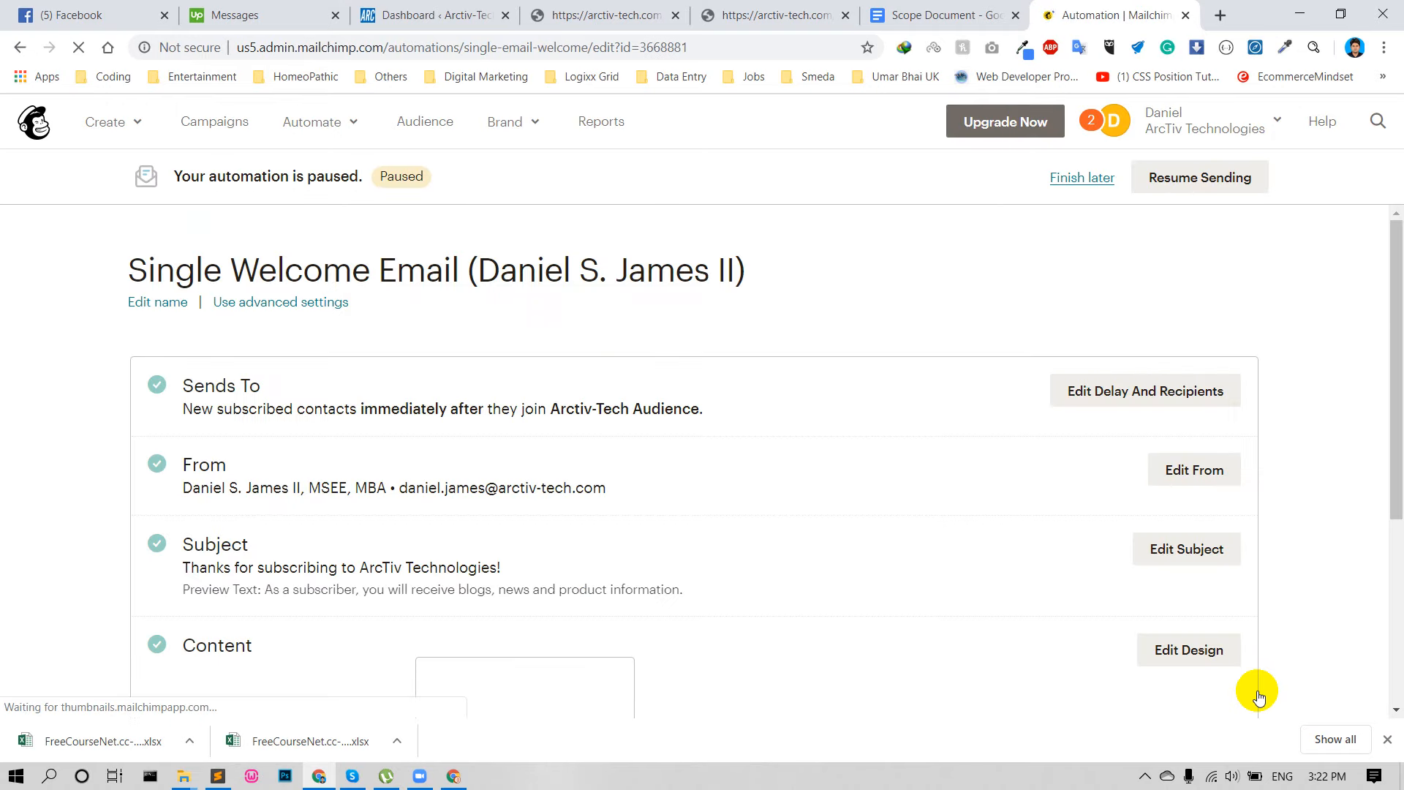
Reopen the welcome email's design and go to its template selection to look through the featured layouts.
scroll(1134, 596, "down", 3)
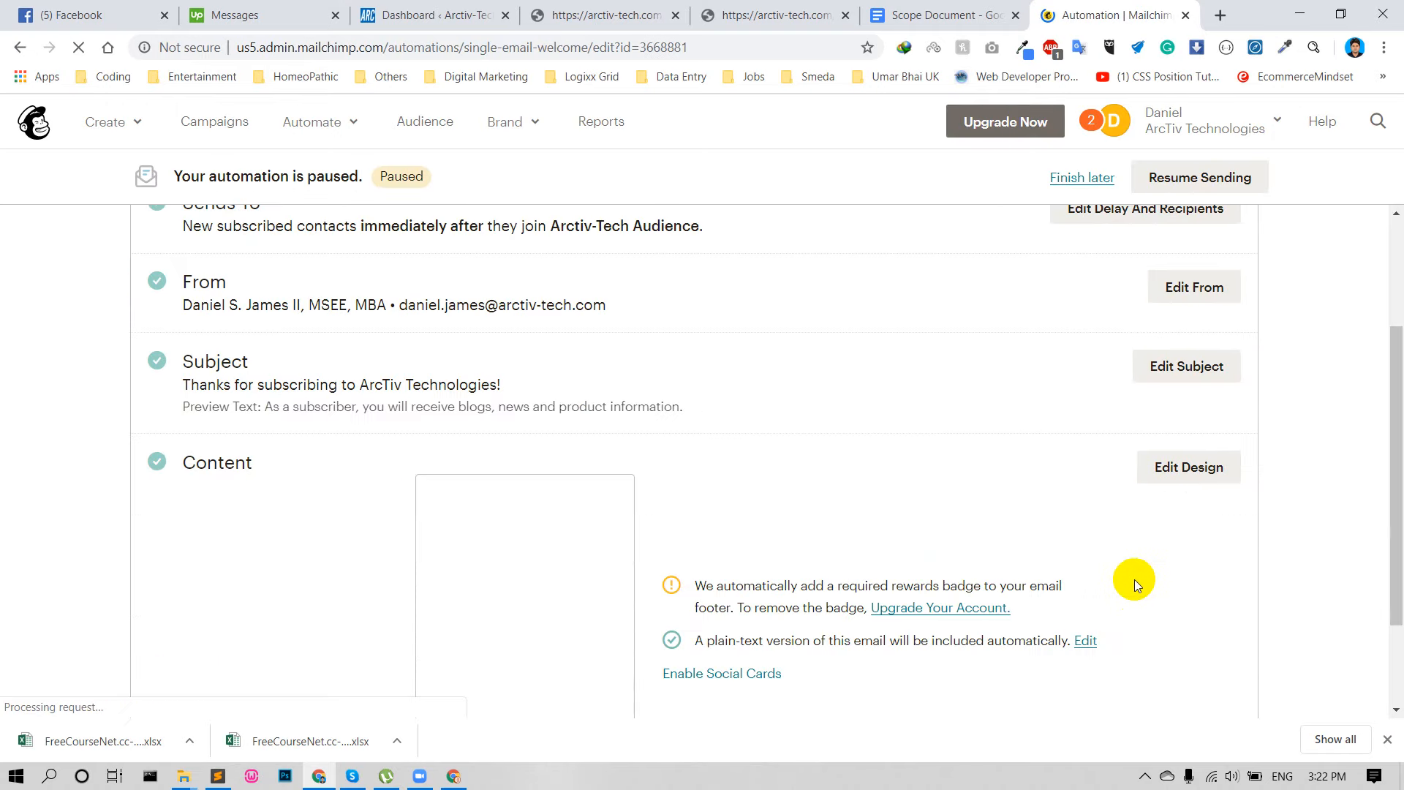
left_click(1189, 470)
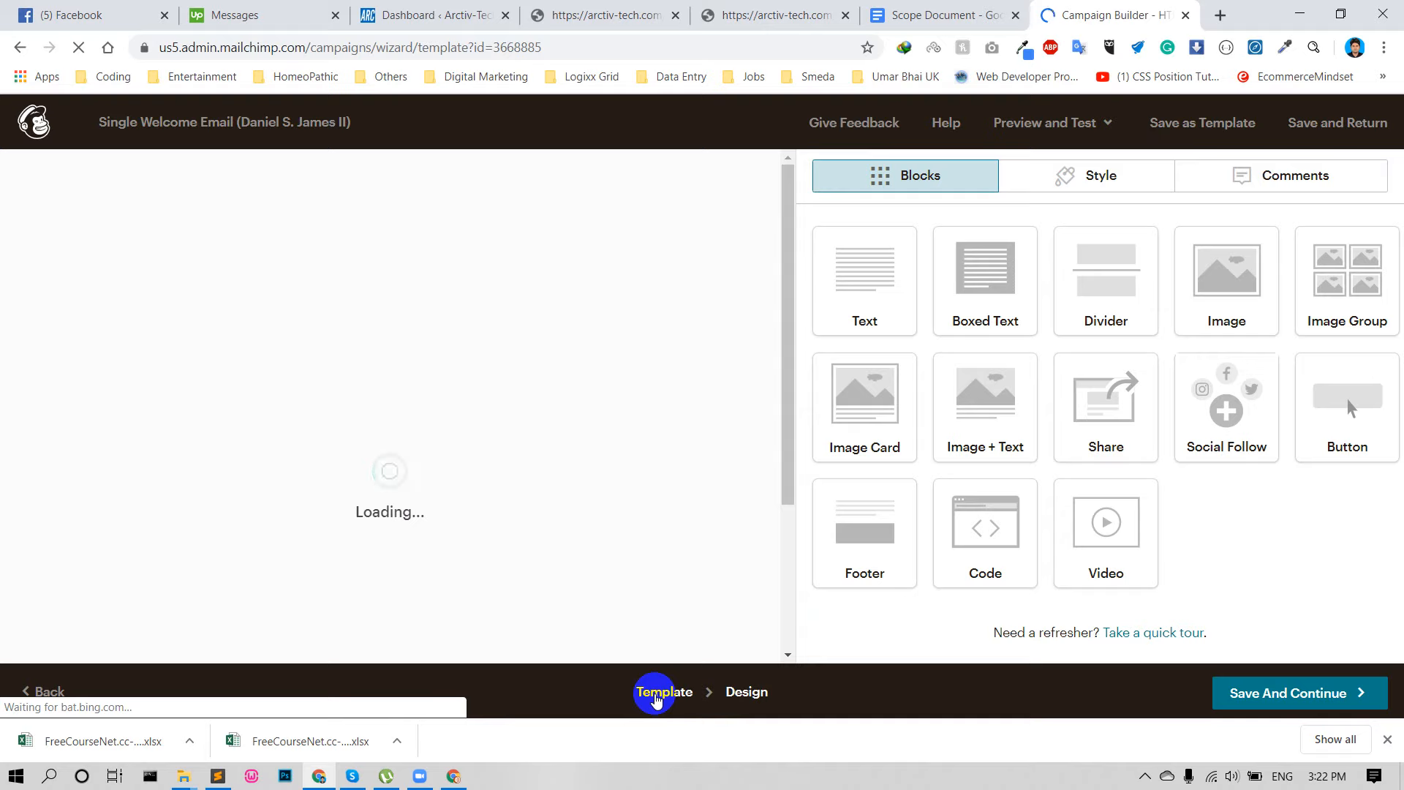
left_click(656, 699)
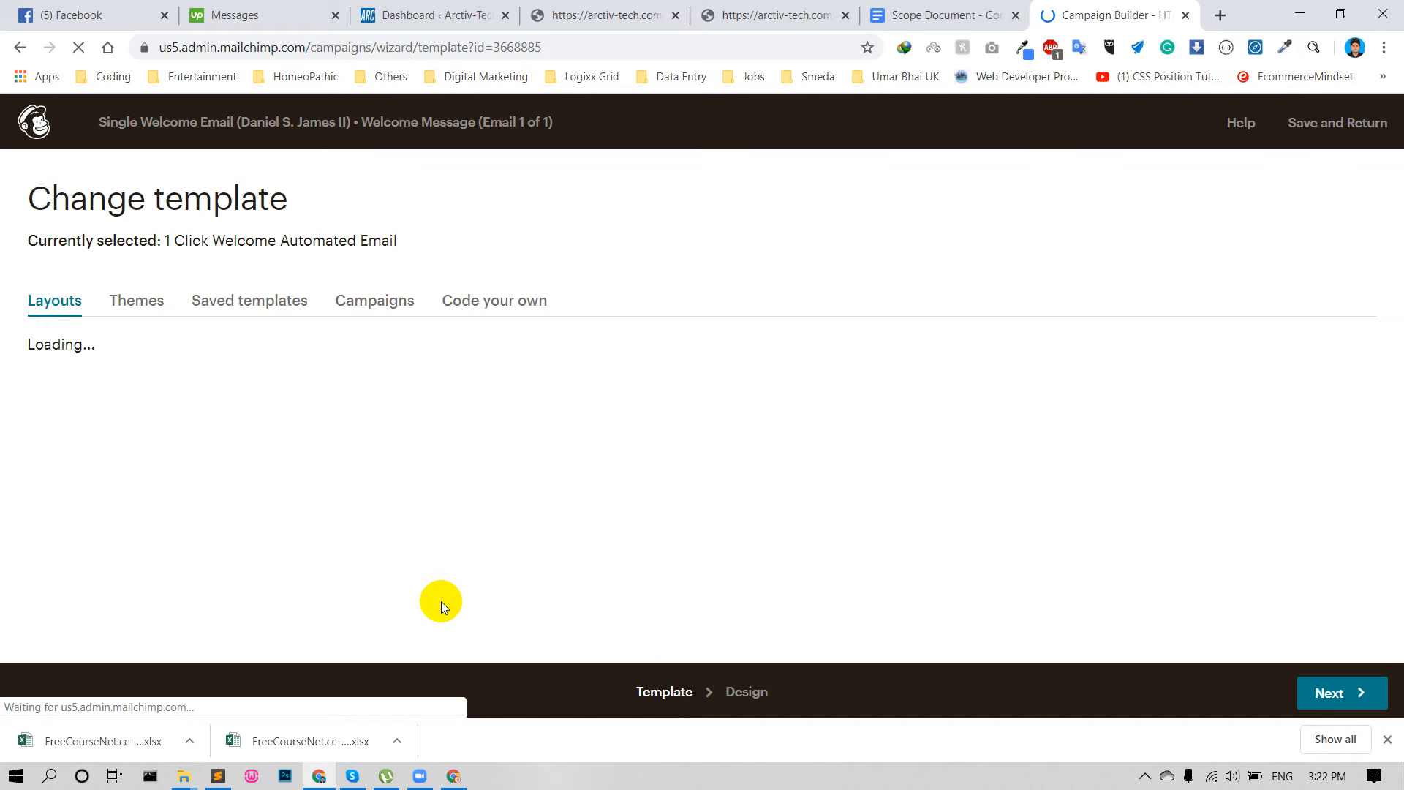
scroll(175, 525, "down", 2)
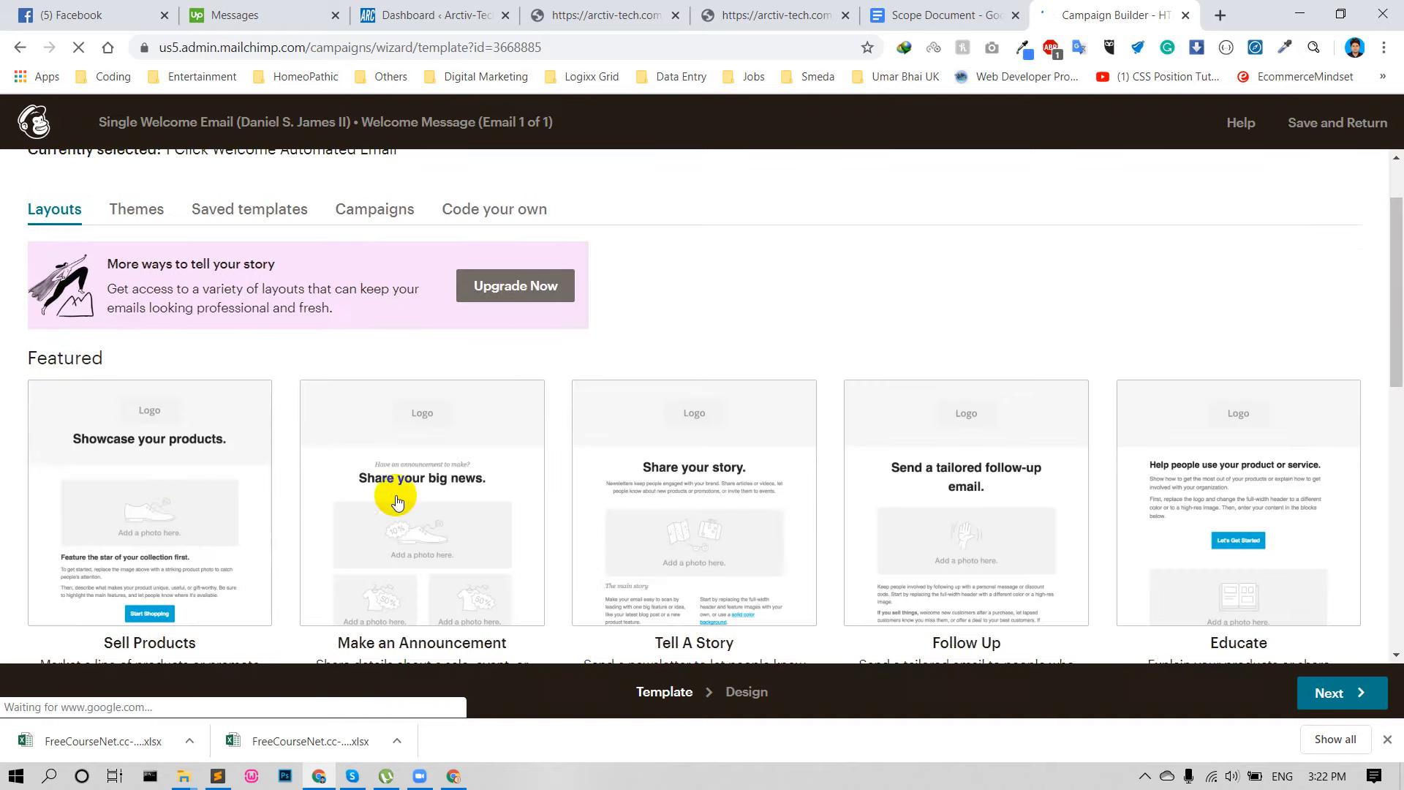
Examine the featured and basic layouts offered for the welcome email, including the column and simple text options.
scroll(614, 490, "down", 2)
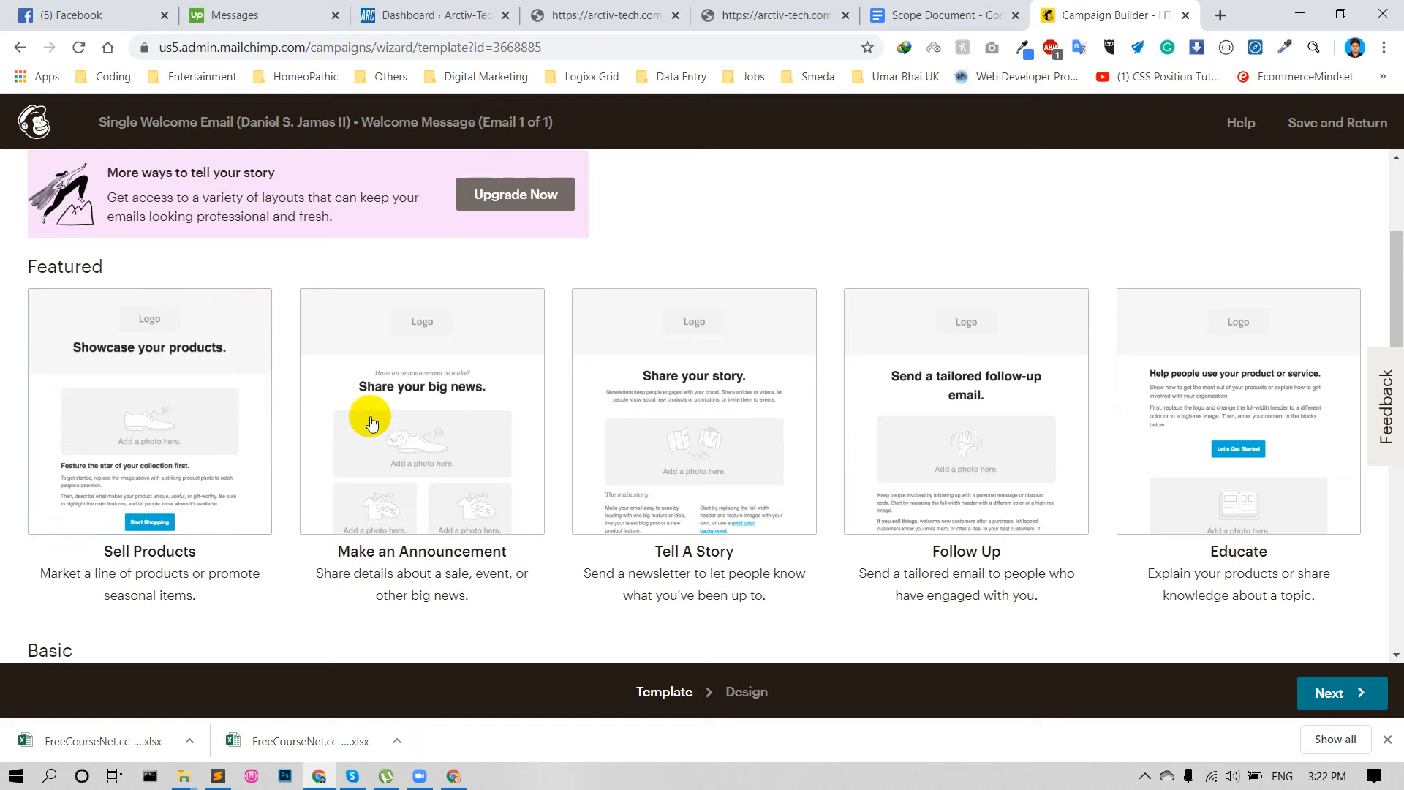
scroll(134, 346, "down", 3)
scroll(134, 345, "down", 3)
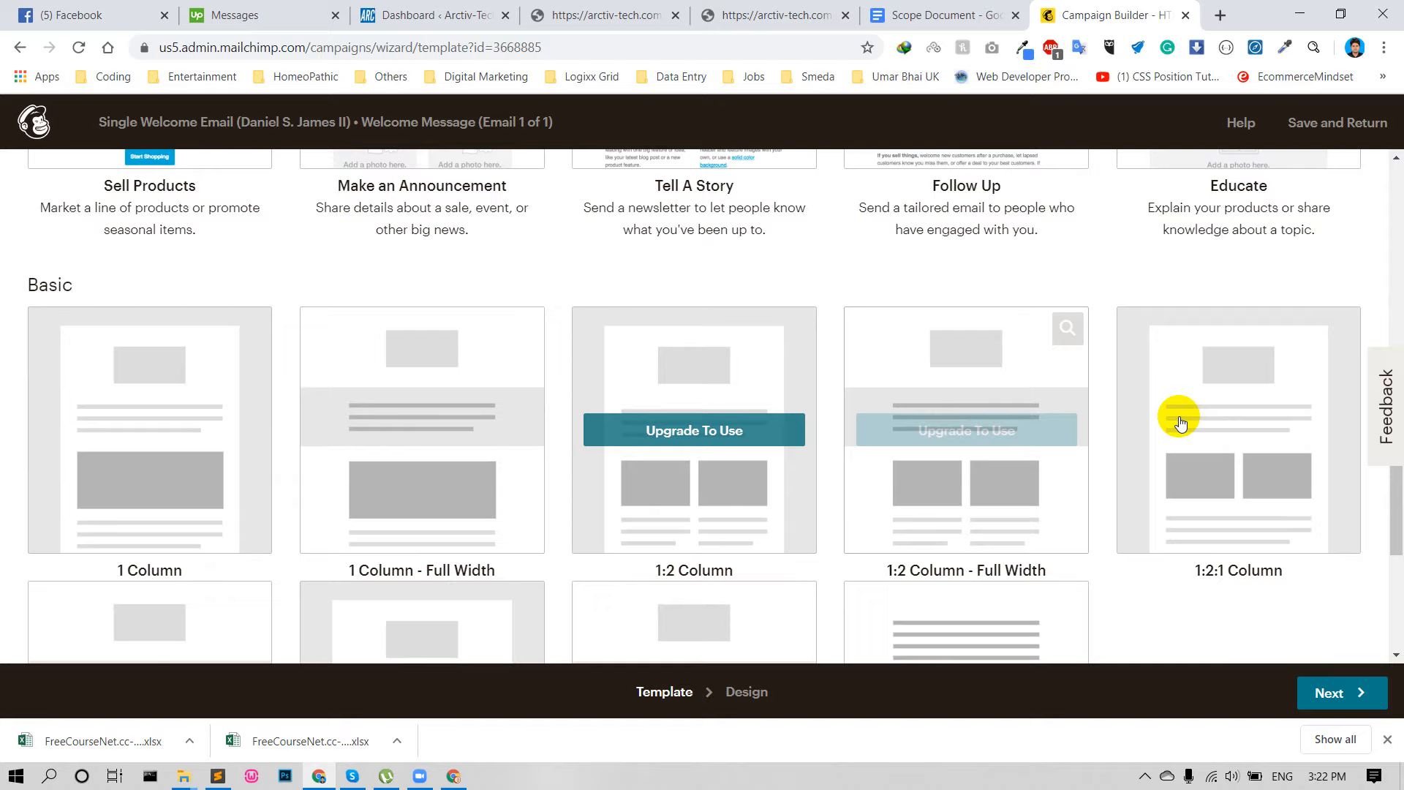
scroll(1075, 460, "down", 1)
scroll(219, 470, "down", 3)
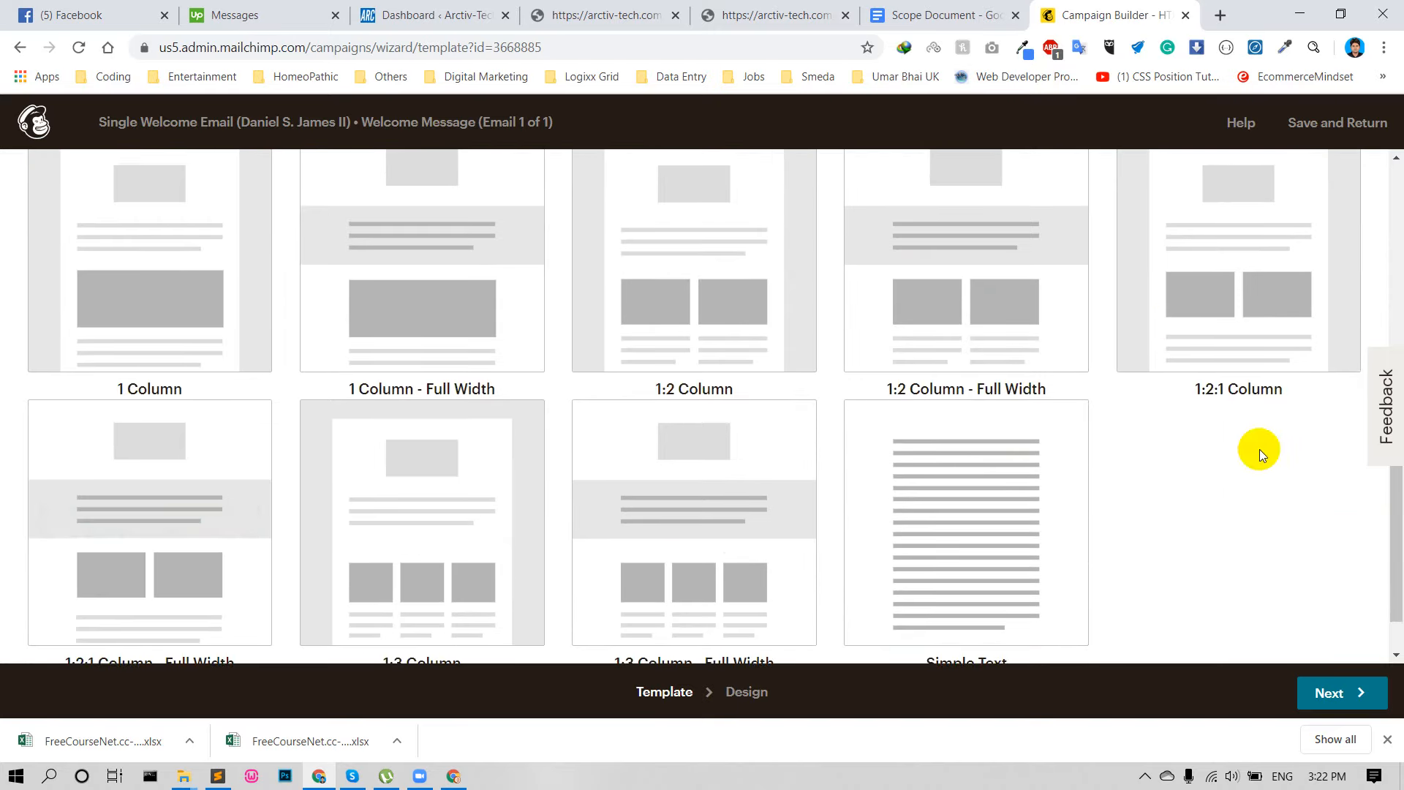
scroll(1257, 449, "up", 9)
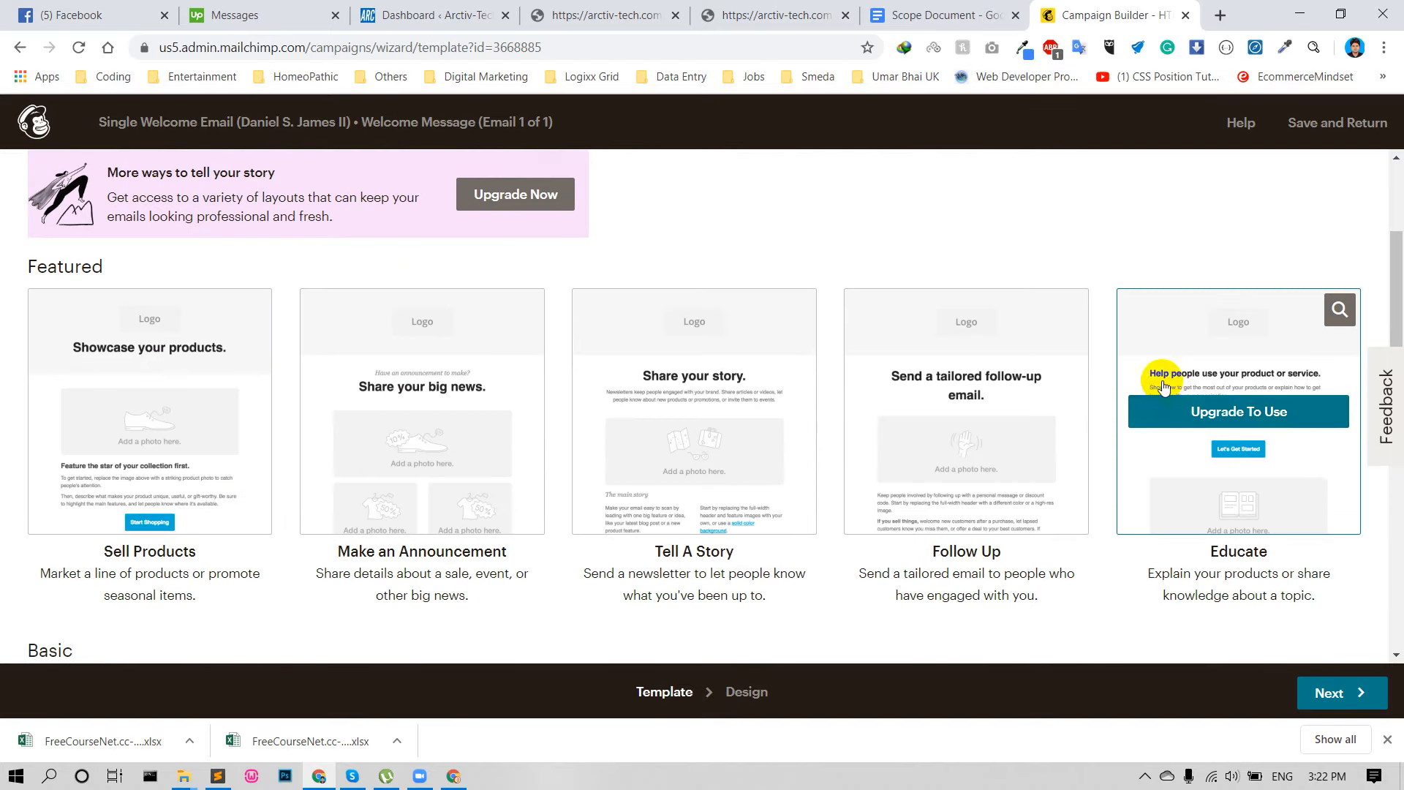
Return to the welcome email's design with its current template, and save it to continue to the automation's summary.
left_click(744, 693)
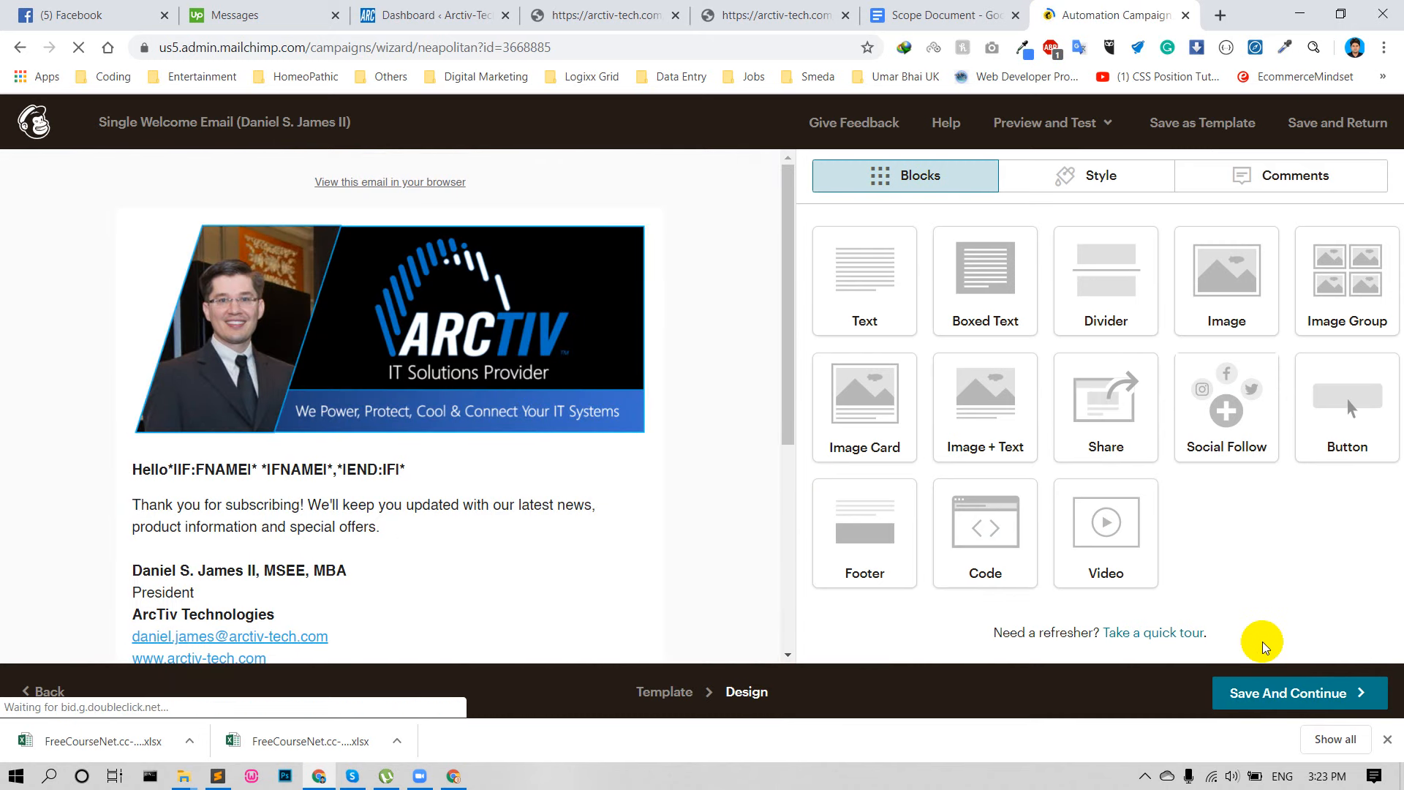
left_click(1278, 699)
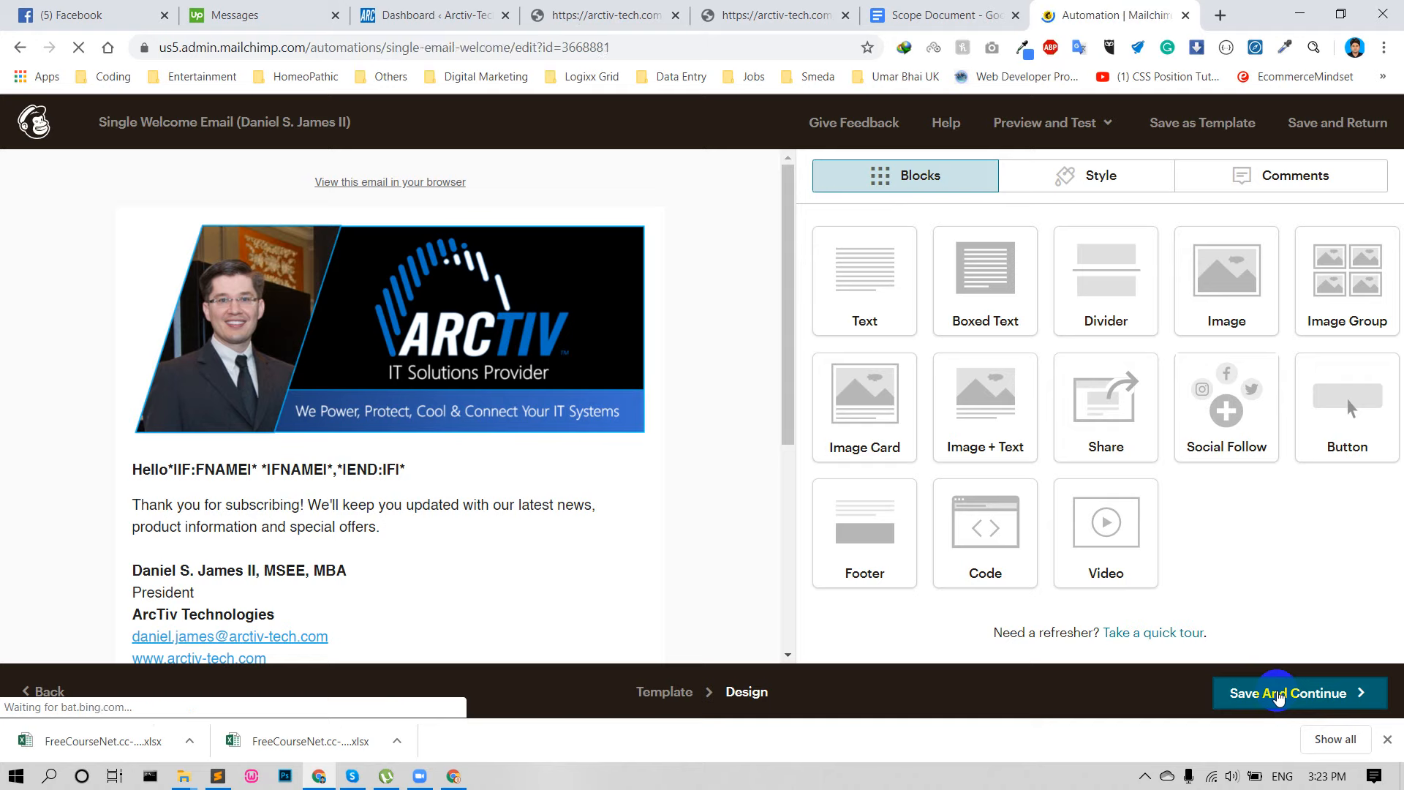
left_click(1278, 694)
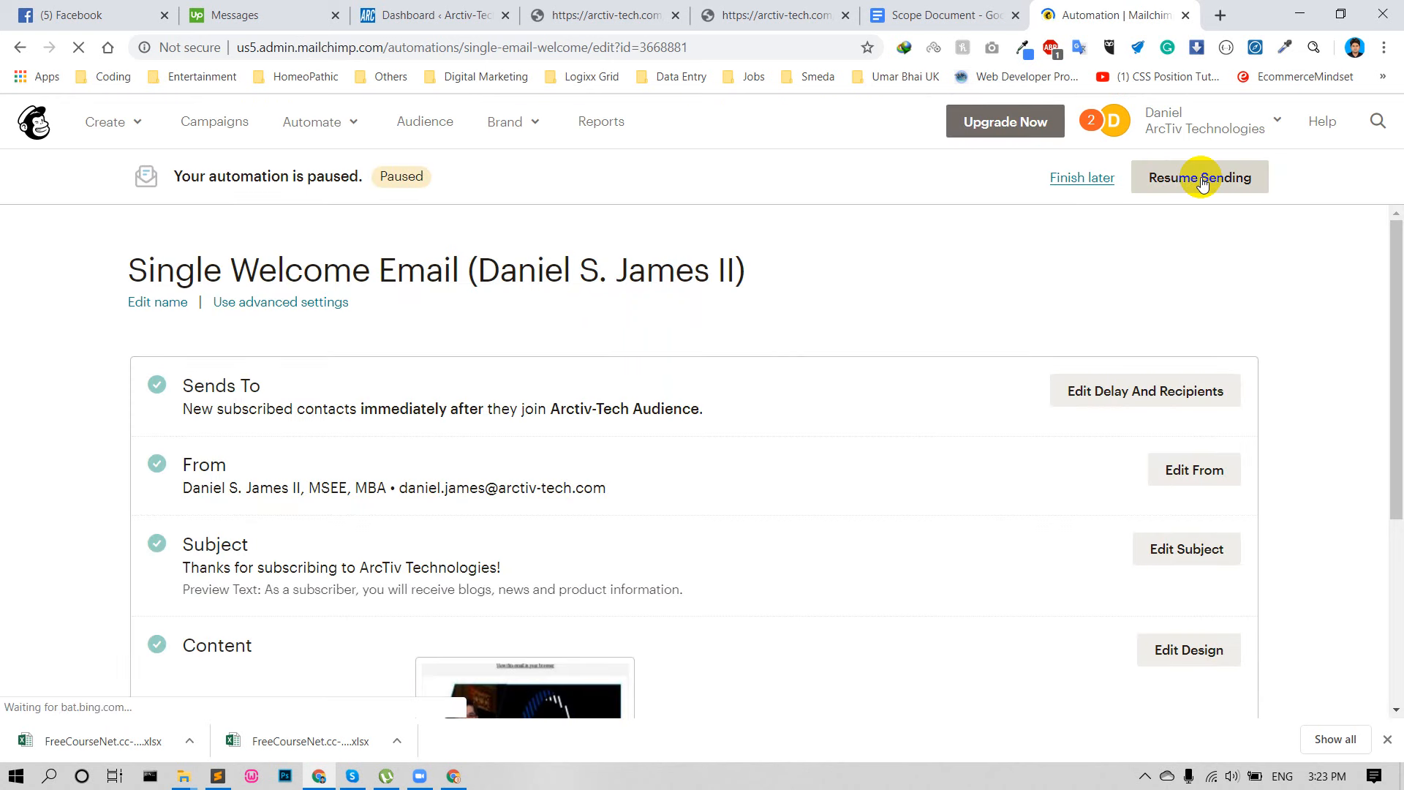
Resume sending the paused single welcome email automation to Arctiv-Tech Audience and confirm it.
left_click(1161, 187)
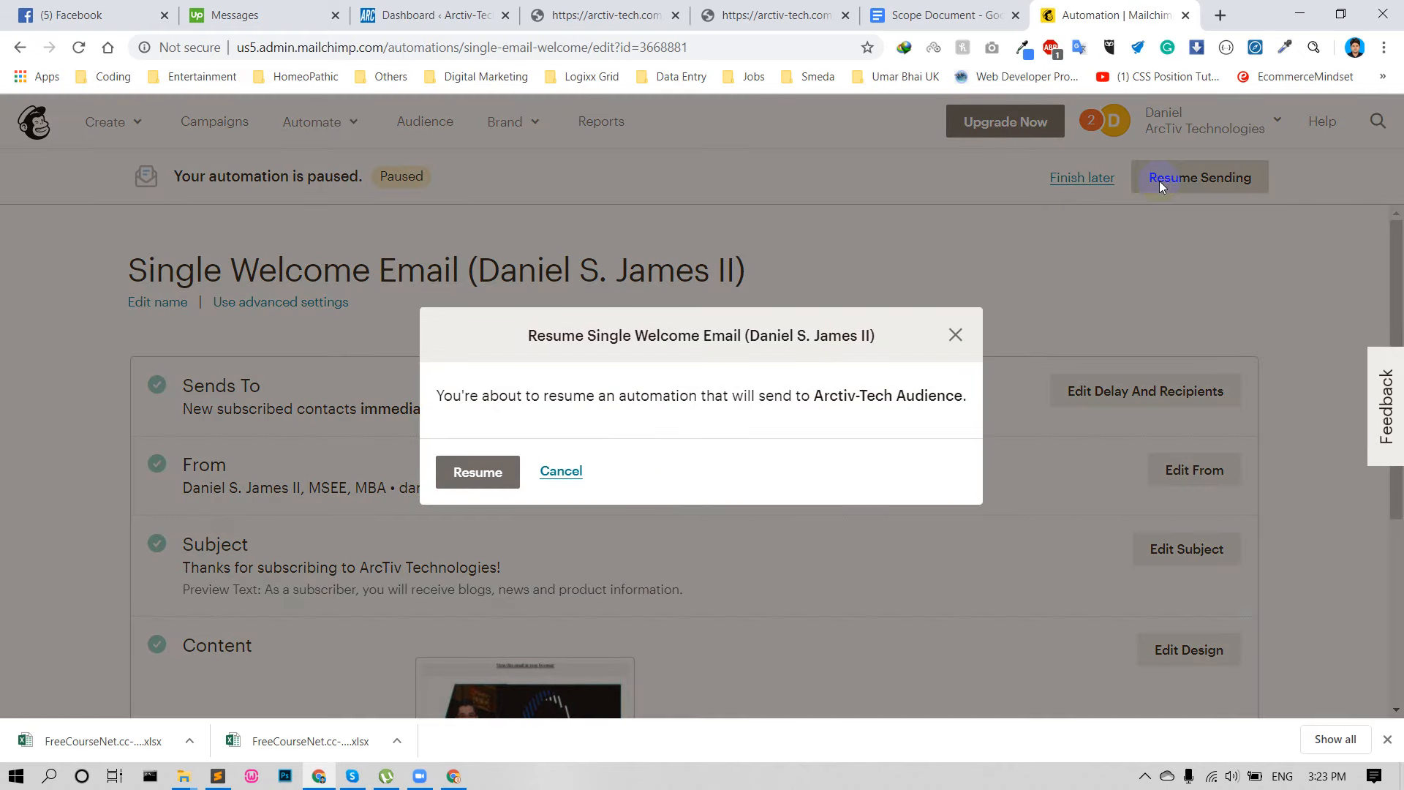
left_click(473, 475)
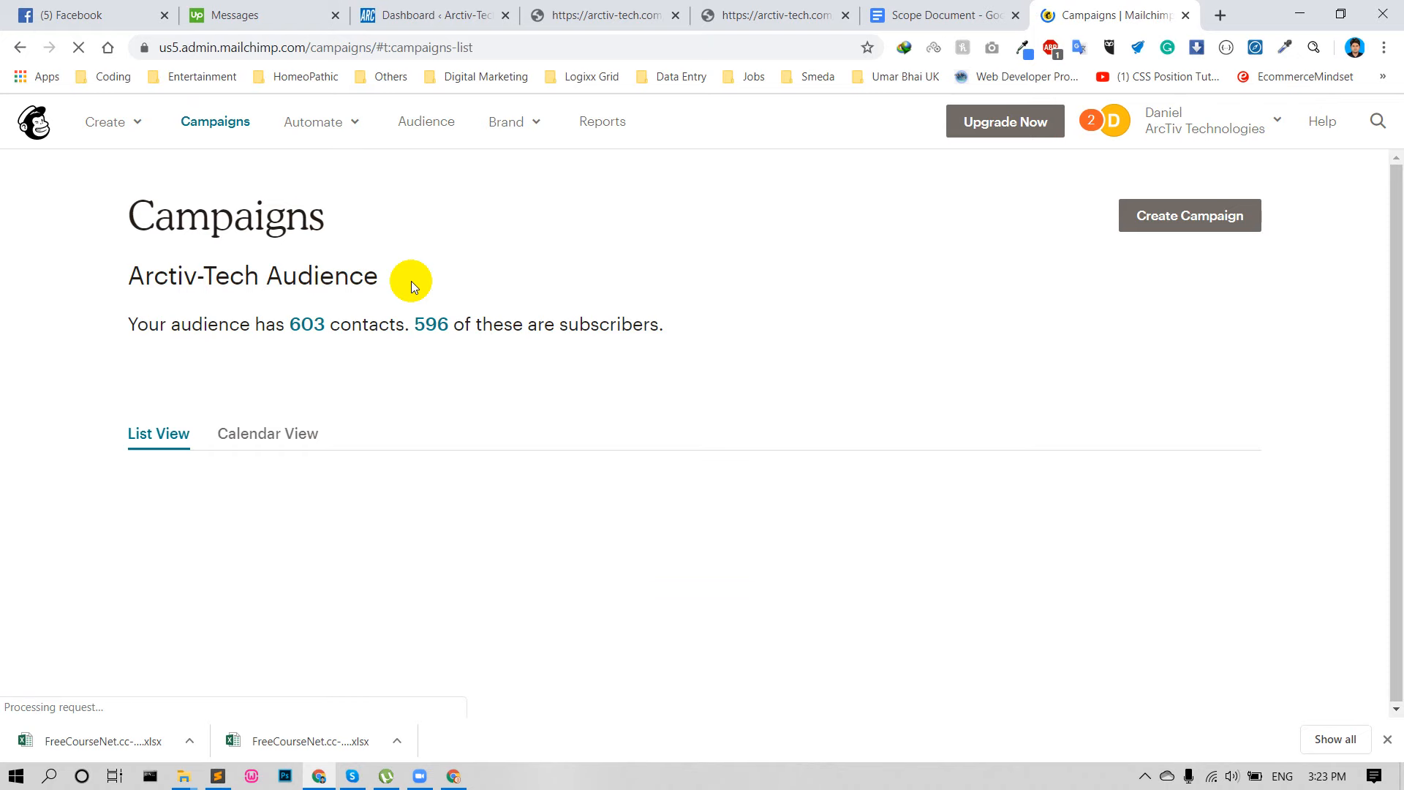
Look through the campaigns list, examining the white paper download automations and the blog updates campaign.
scroll(454, 396, "down", 7)
scroll(595, 507, "down", 5)
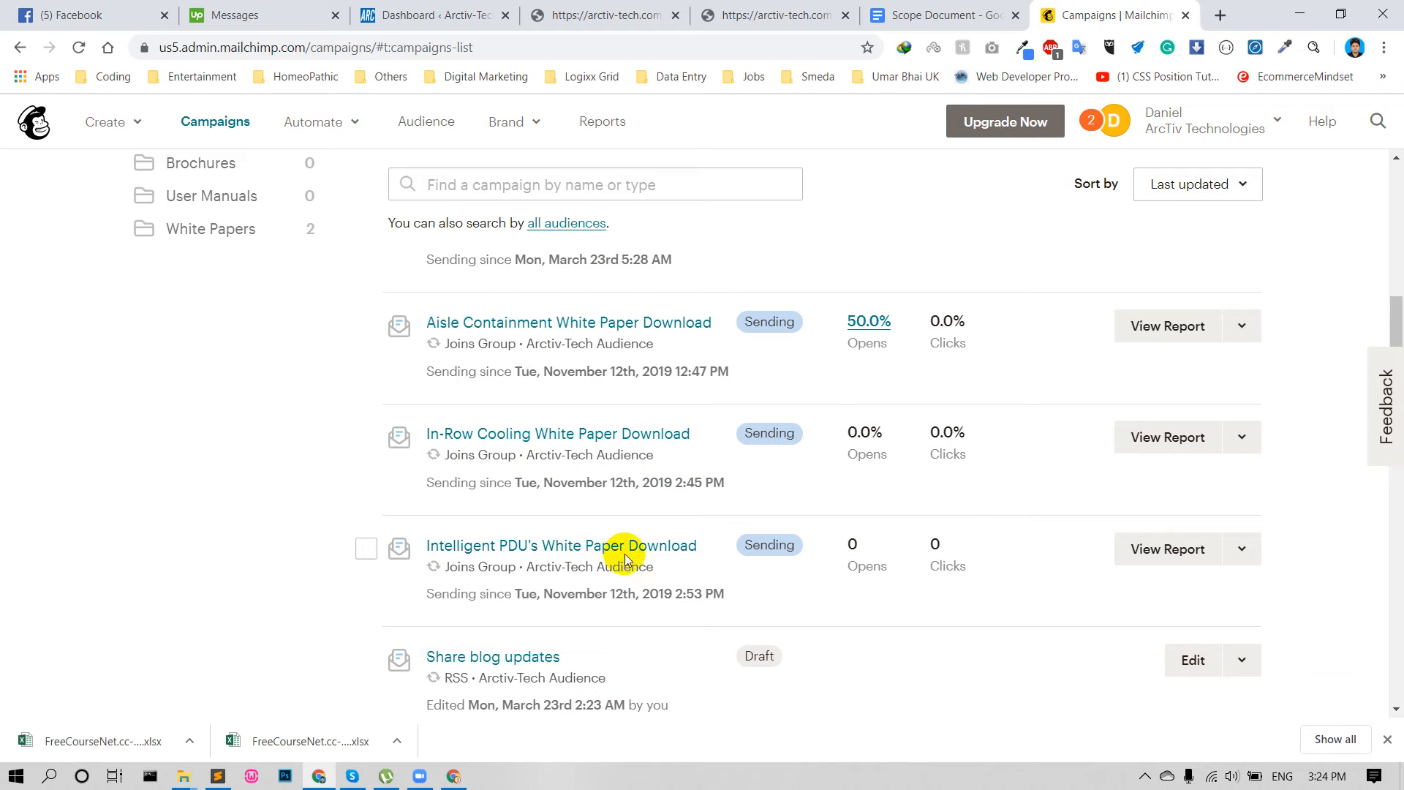
scroll(658, 563, "down", 5)
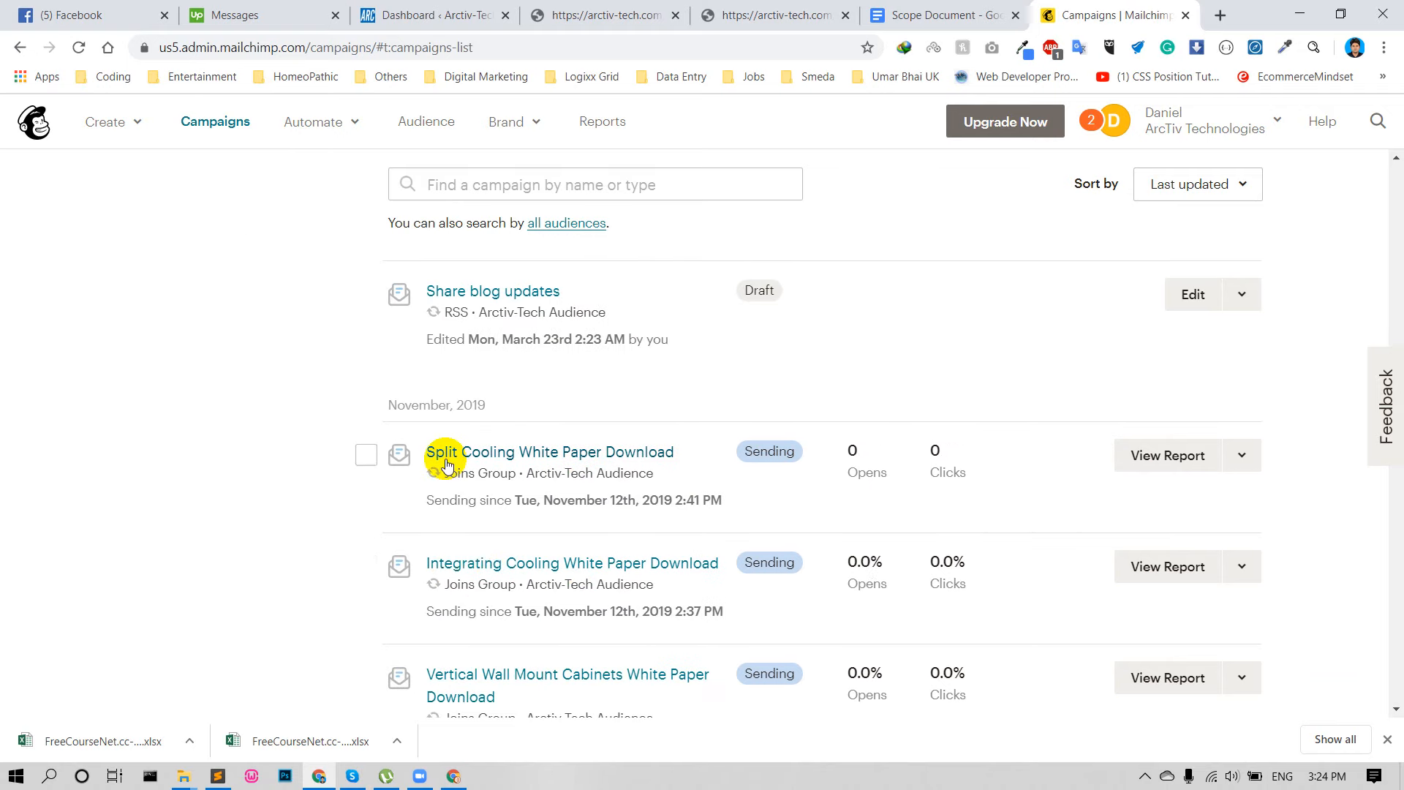